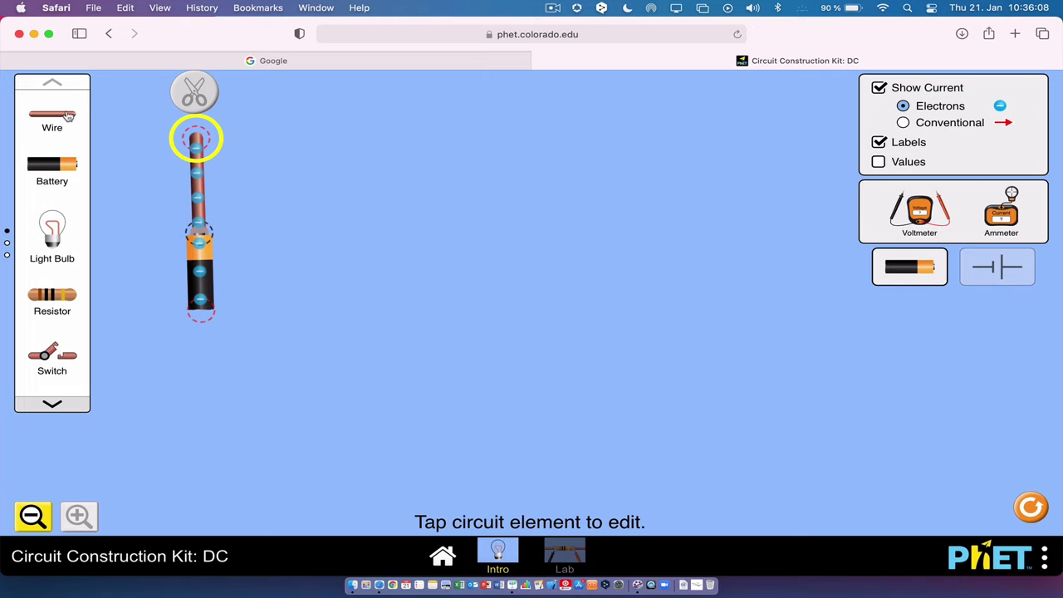
- Extend the battery's wires into a rectangular loop, leaving a gap in the side opposite the battery
left_click_drag(71, 116, 212, 423)
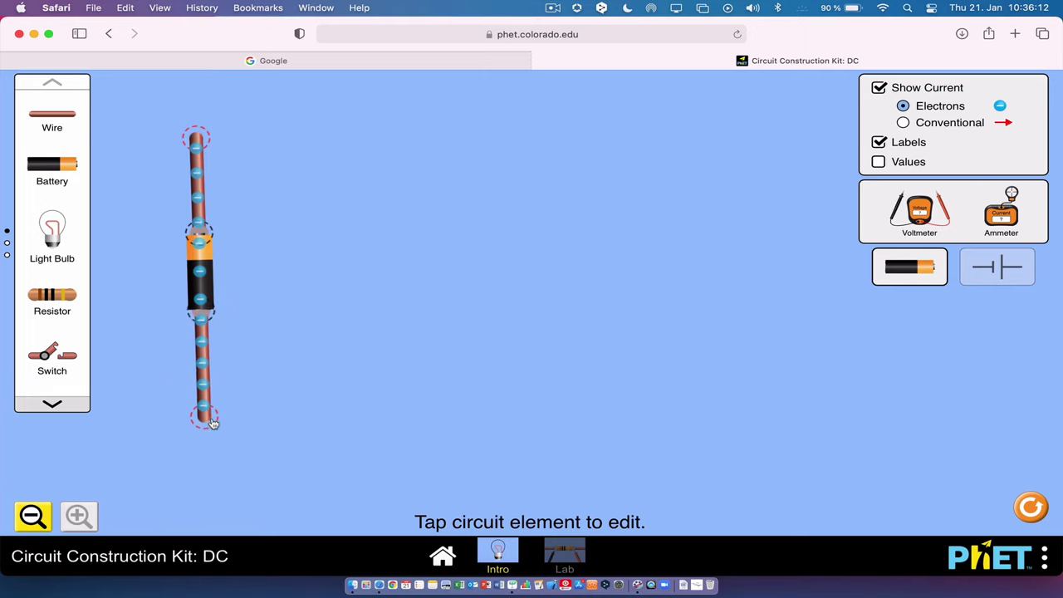
left_click_drag(62, 118, 420, 142)
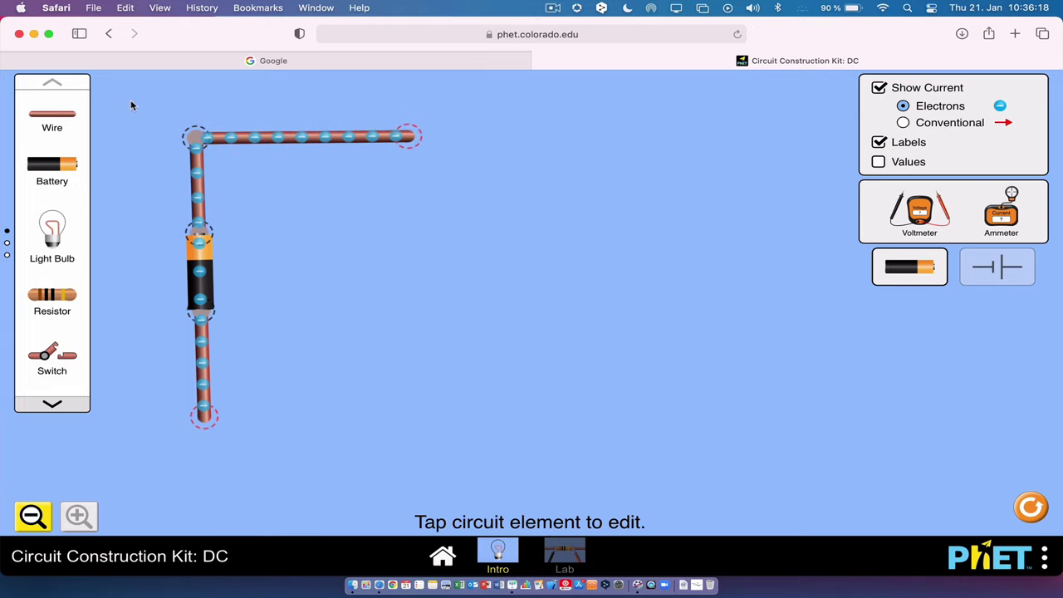
left_click_drag(413, 141, 491, 140)
left_click_drag(50, 112, 490, 249)
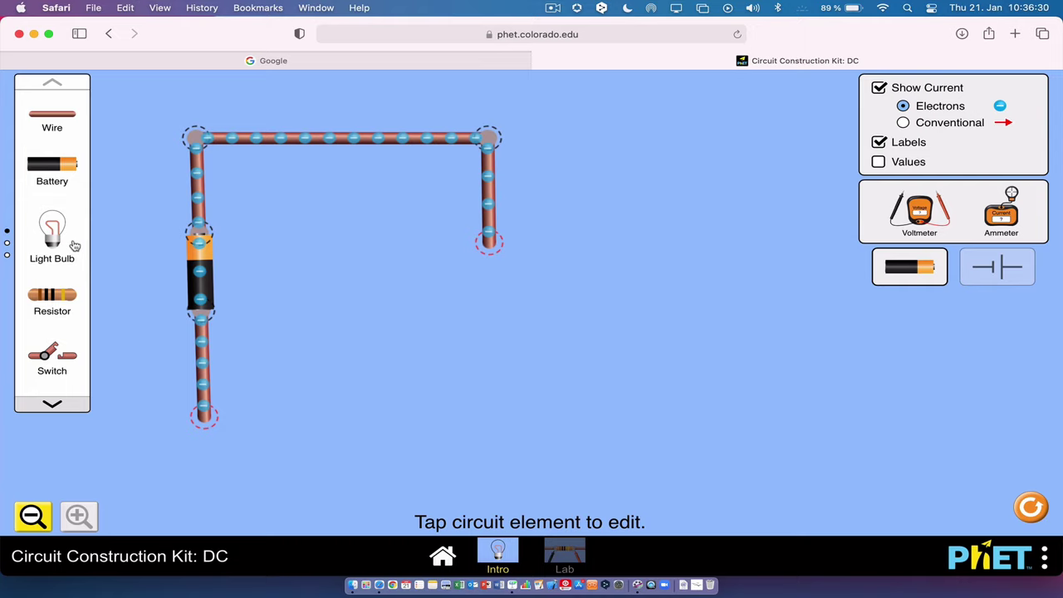
left_click_drag(71, 115, 496, 416)
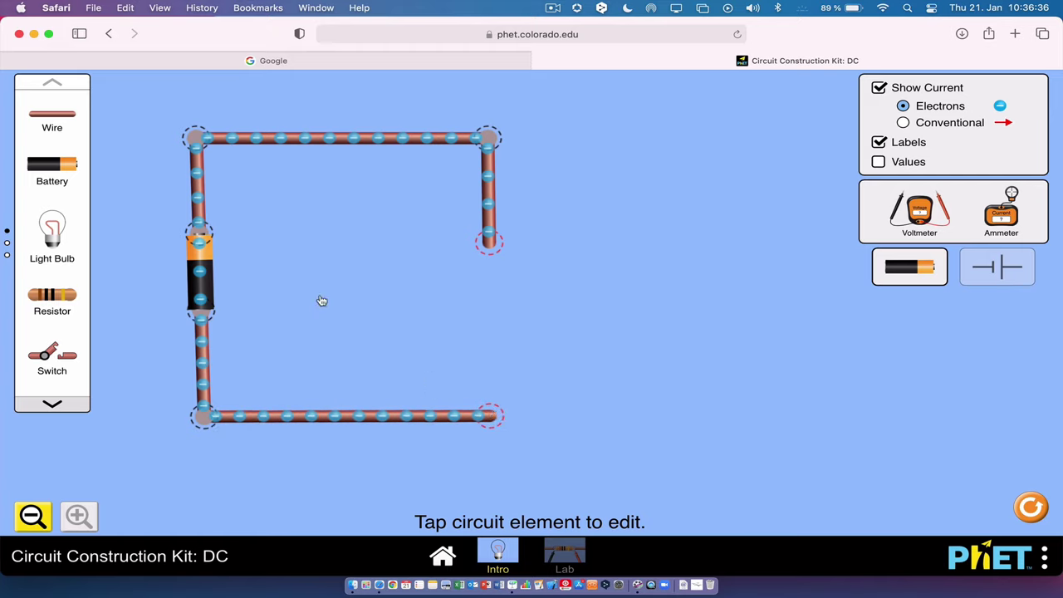
left_click_drag(47, 121, 488, 297)
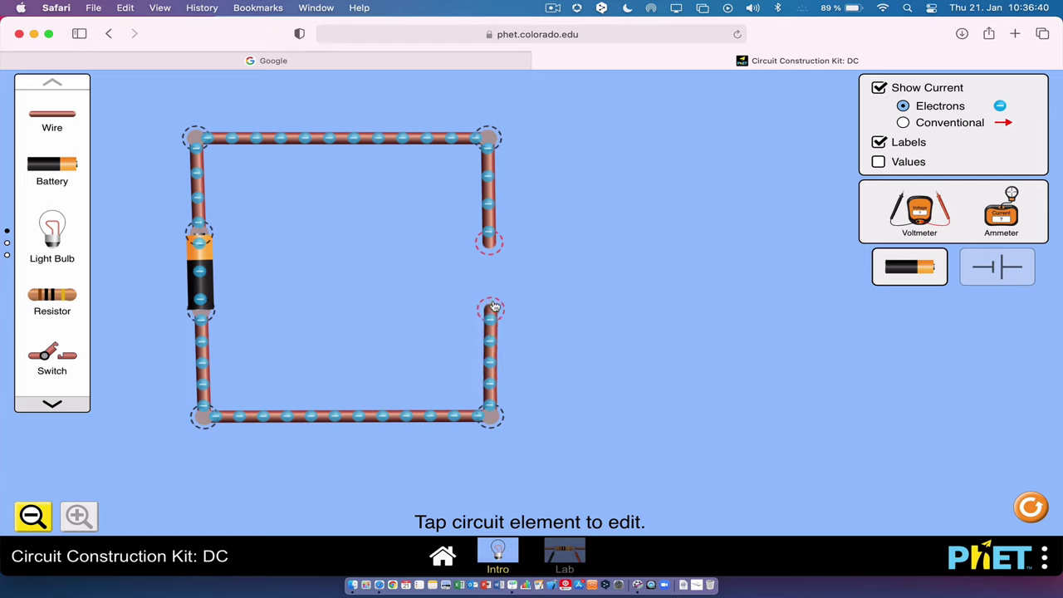
- Add a light bulb at the end of the upper side wire and try to join the lower side wire to it
left_click_drag(46, 236, 530, 253)
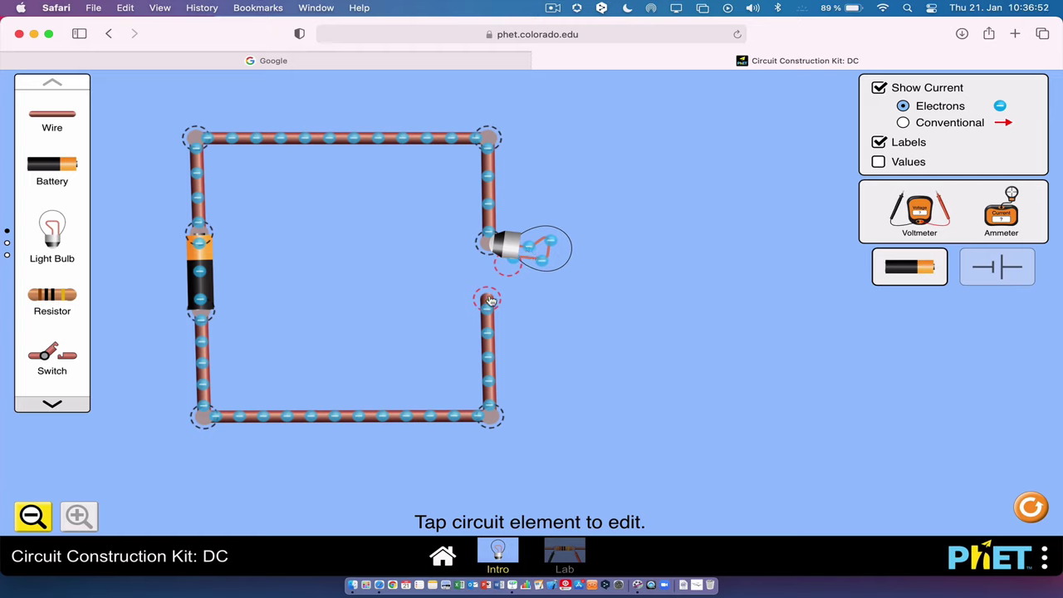
left_click_drag(490, 300, 479, 260)
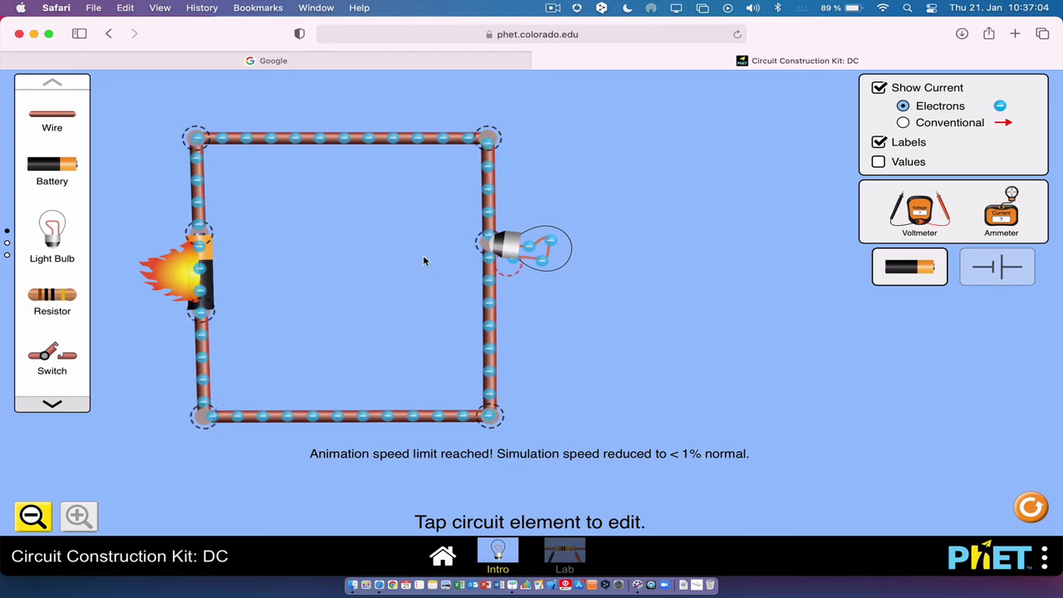
- Split the shorted junction at the bulb and reconnect the two side wires to the bulb's separate terminals
left_click(487, 247)
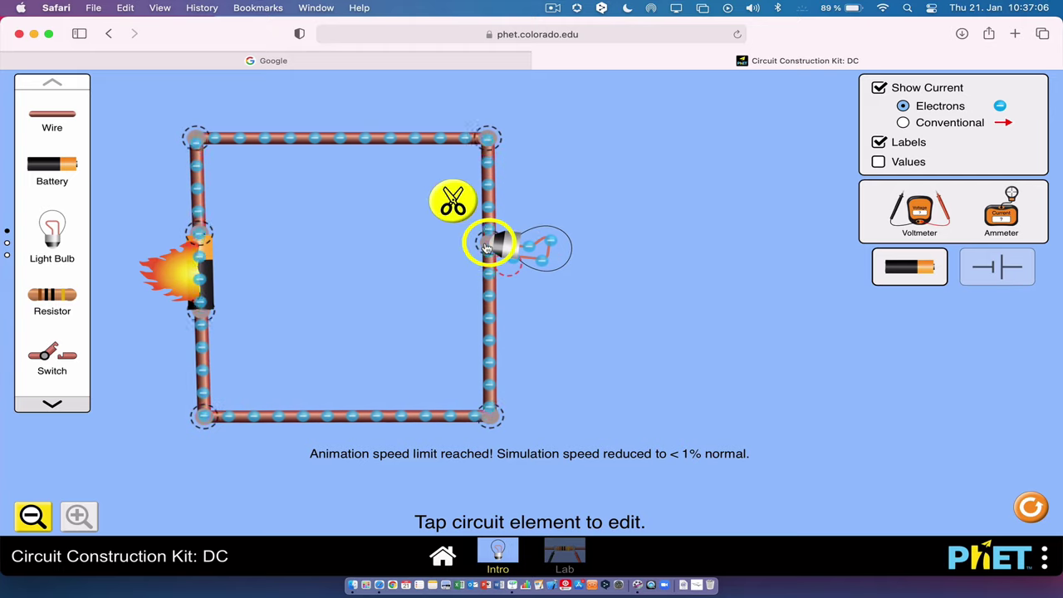
left_click(449, 200)
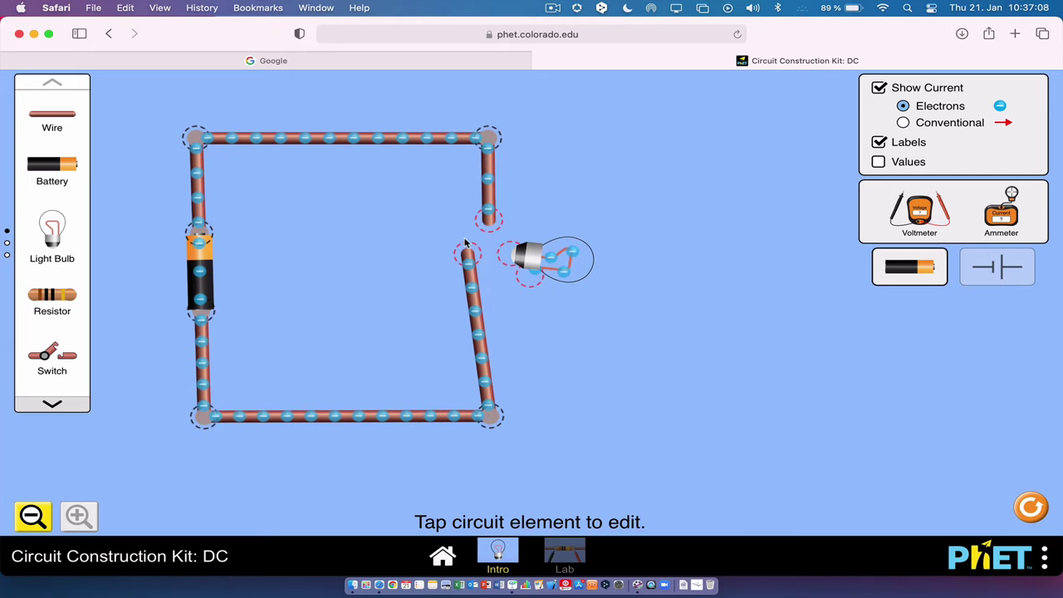
left_click_drag(465, 251, 487, 246)
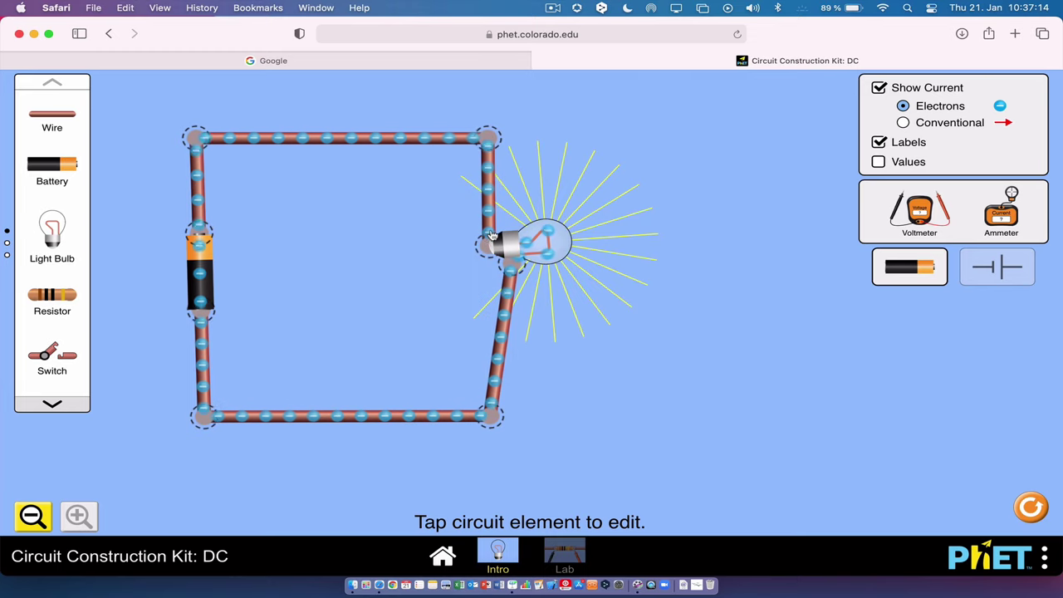
left_click(508, 251)
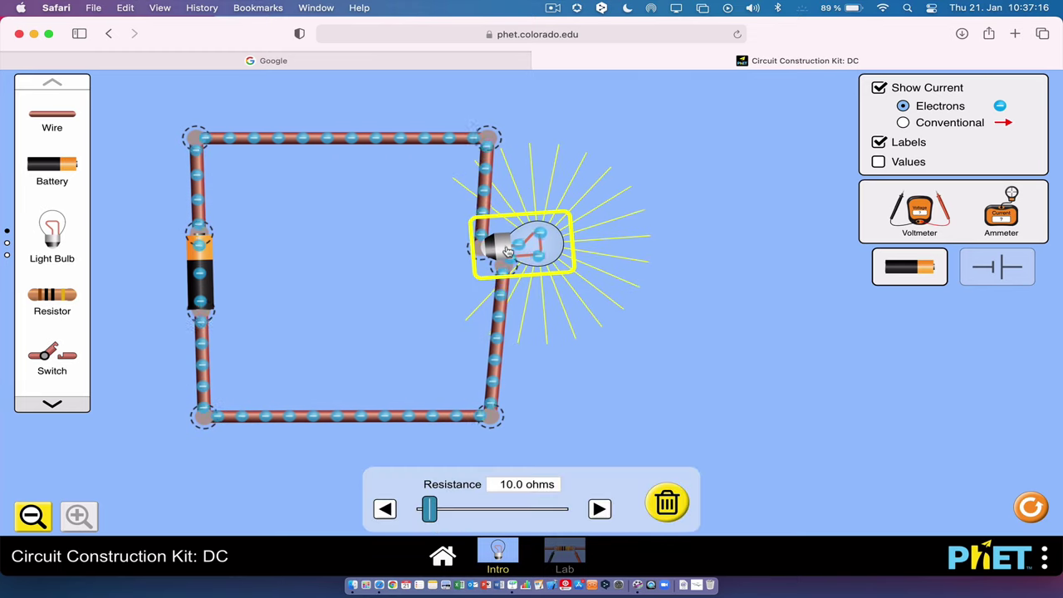
left_click(666, 262)
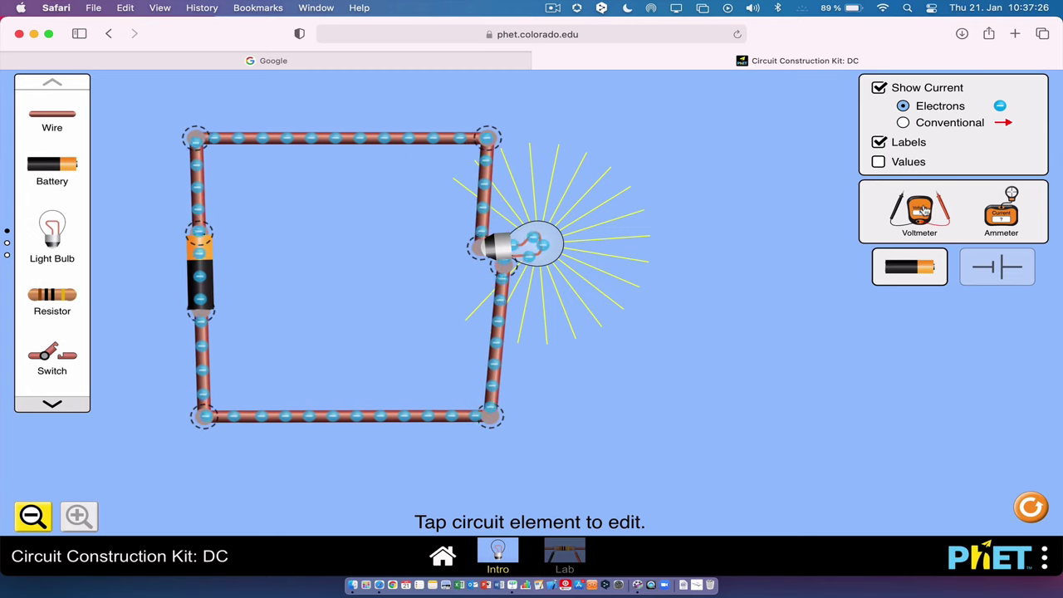
- Measure the voltage with the voltmeter across the battery, along the upper wire and across the light bulb
left_click_drag(888, 233, 184, 392)
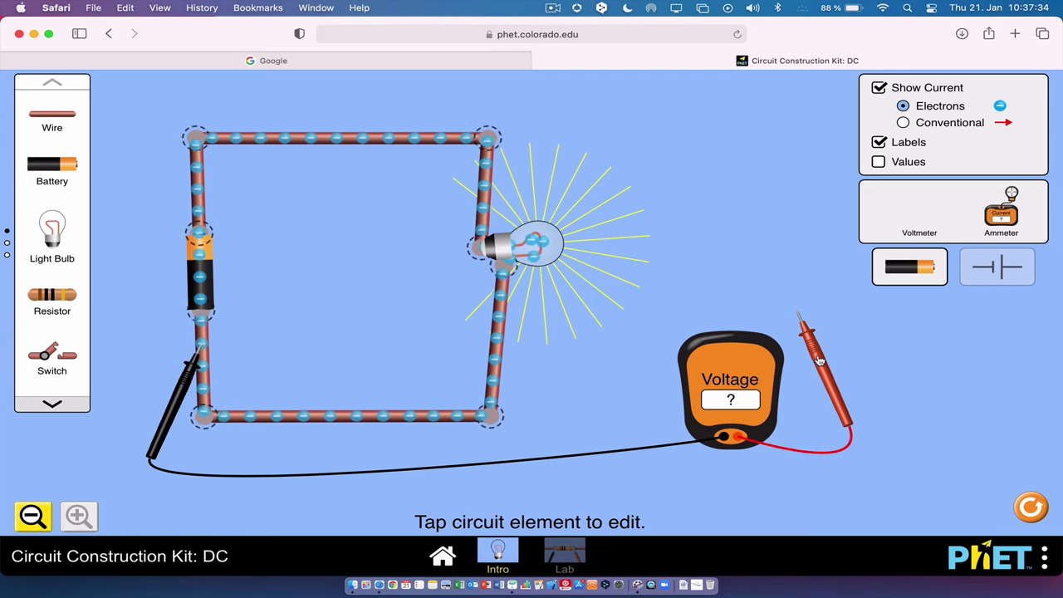
left_click_drag(817, 359, 217, 242)
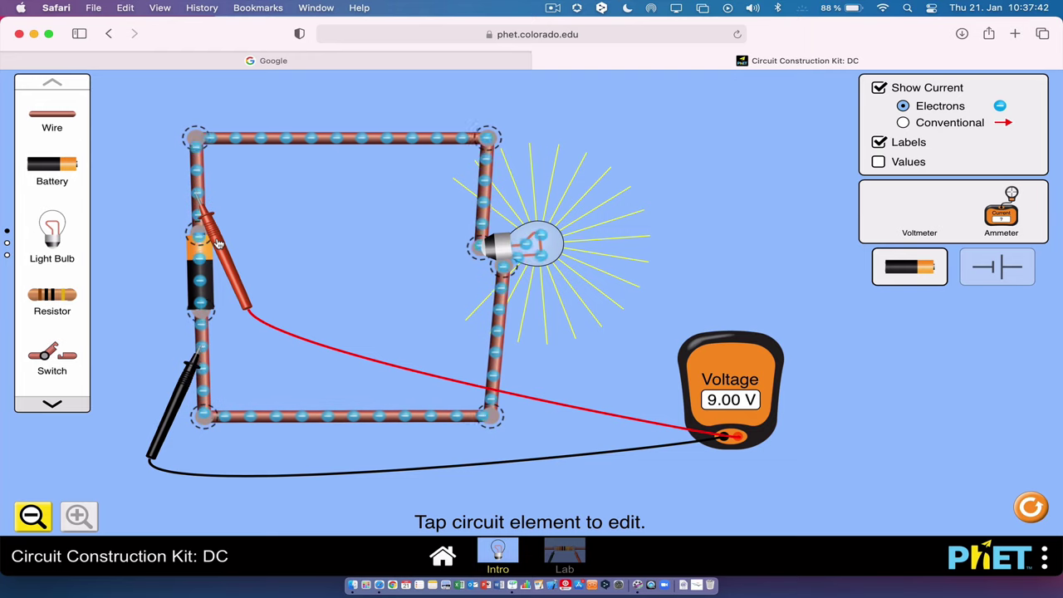
left_click_drag(186, 390, 463, 249)
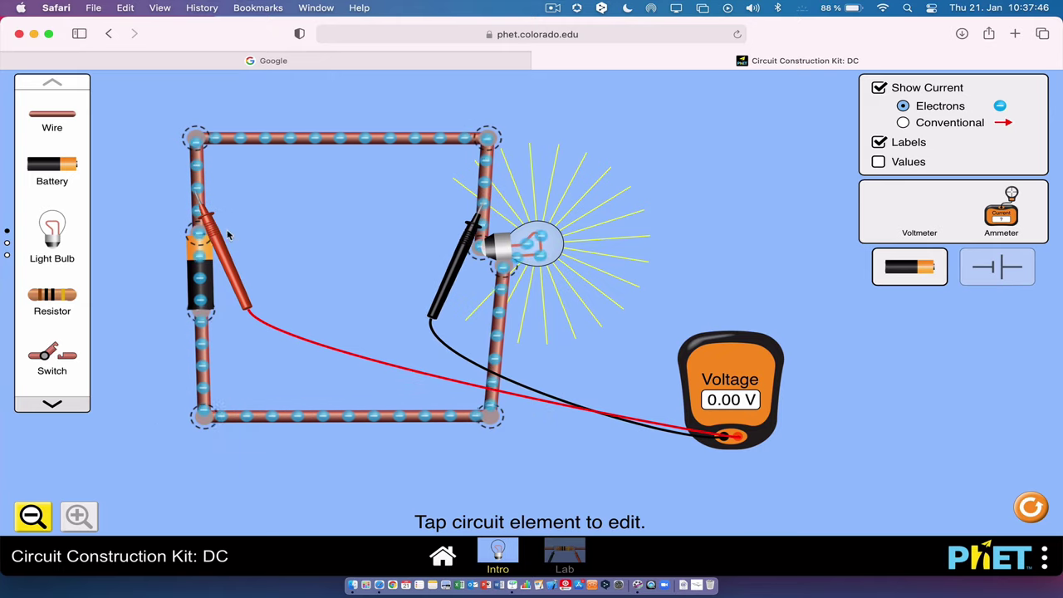
left_click_drag(213, 246, 524, 358)
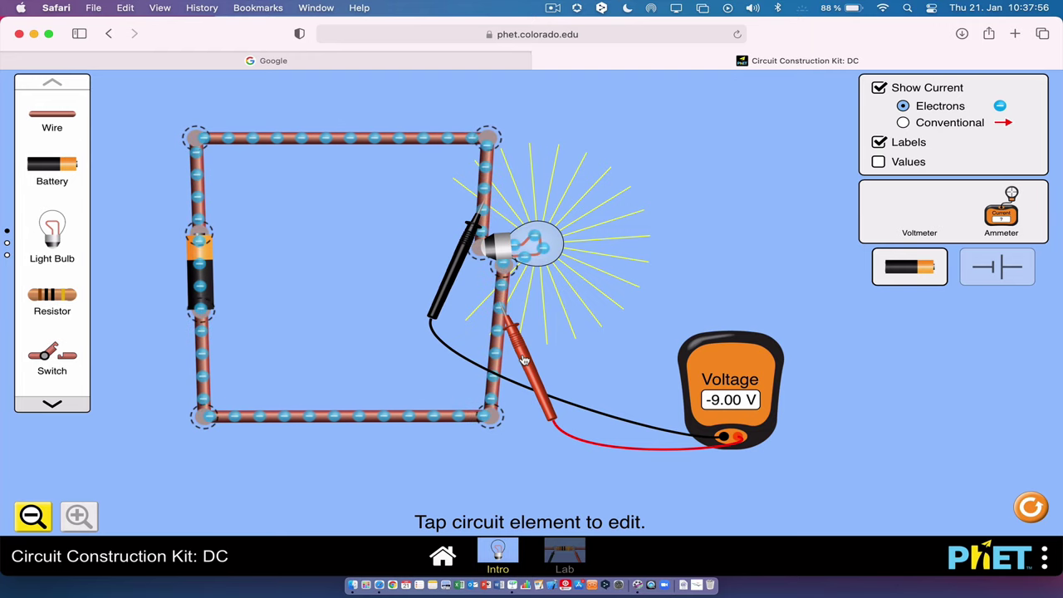
- Measure the current in the loop's bottom wire with the ammeter and move its display away from the bulb
left_click_drag(994, 214, 324, 439)
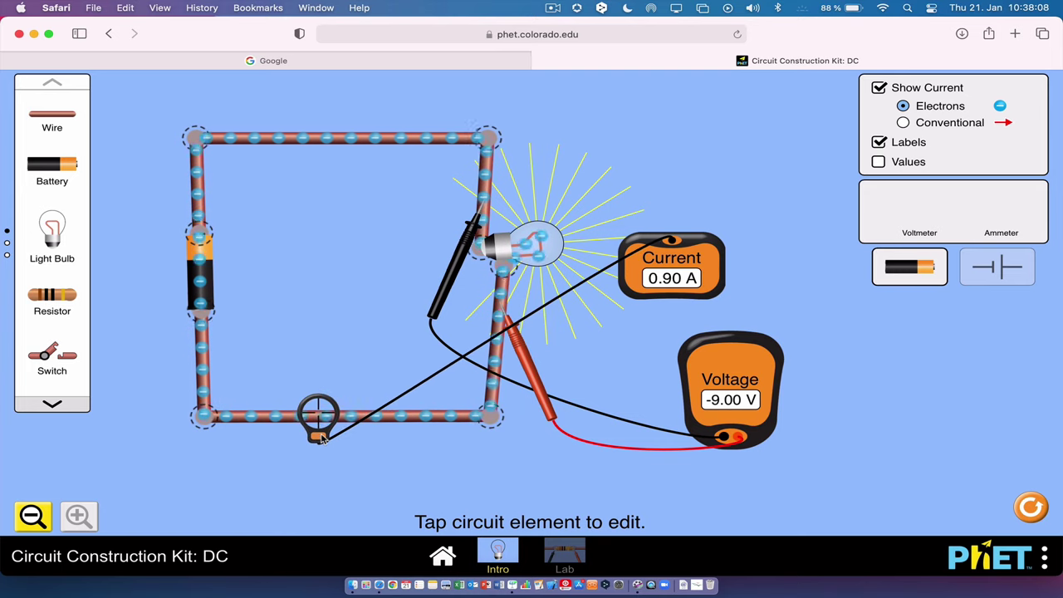
left_click_drag(709, 280, 789, 202)
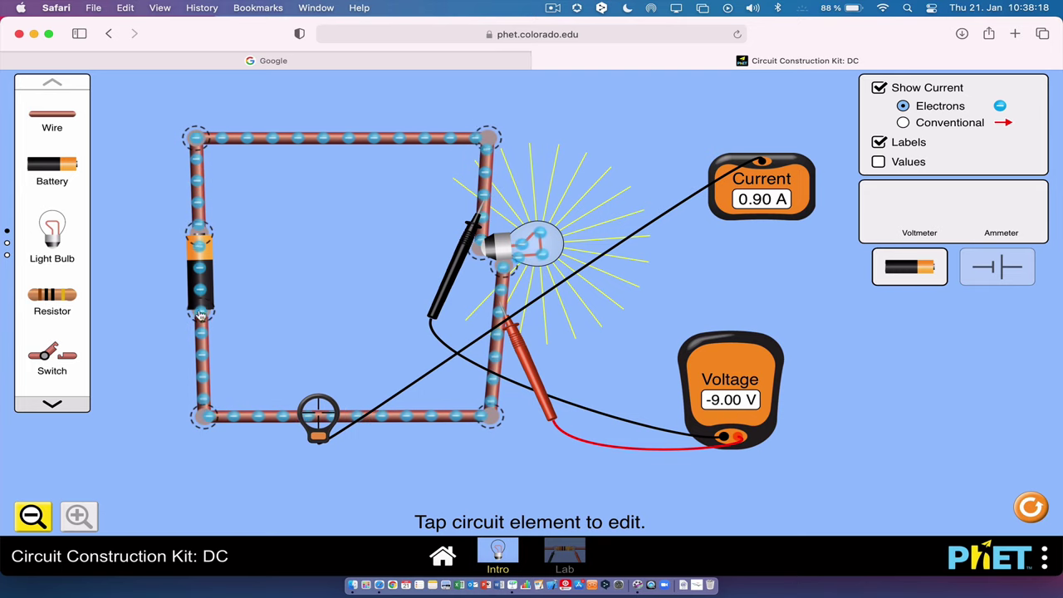
- Return the voltmeter probes to the wires on both sides of the battery and take the ammeter probe off the circuit
left_click_drag(523, 353, 222, 247)
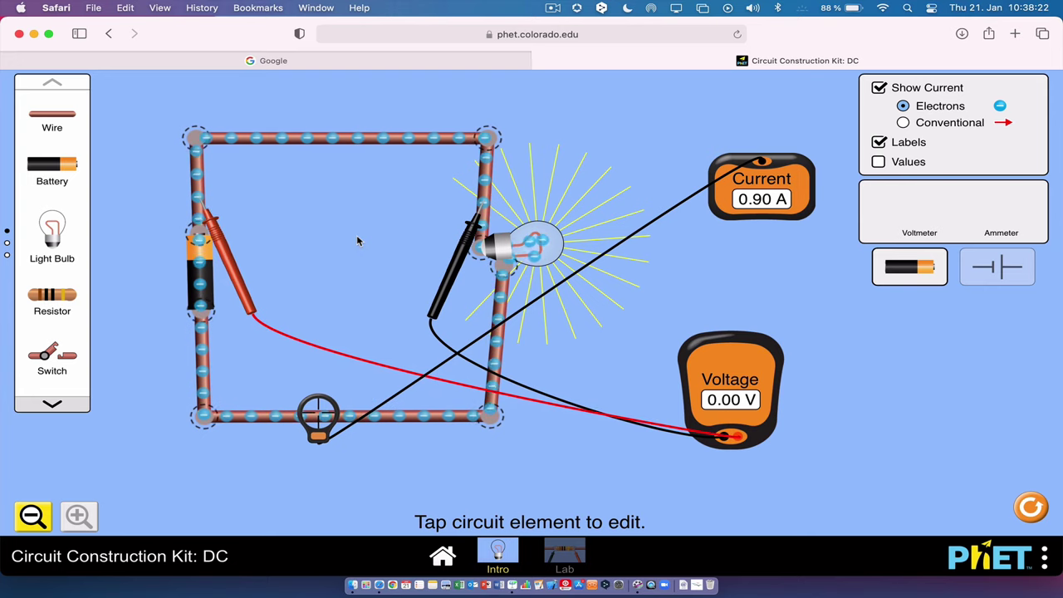
left_click_drag(461, 262, 176, 401)
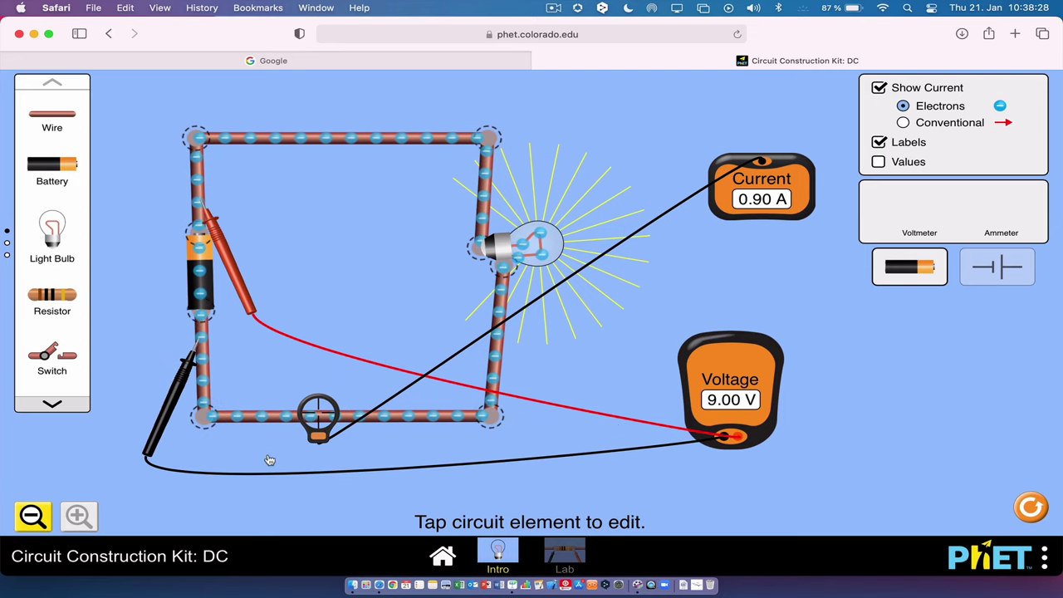
left_click_drag(317, 444, 789, 137)
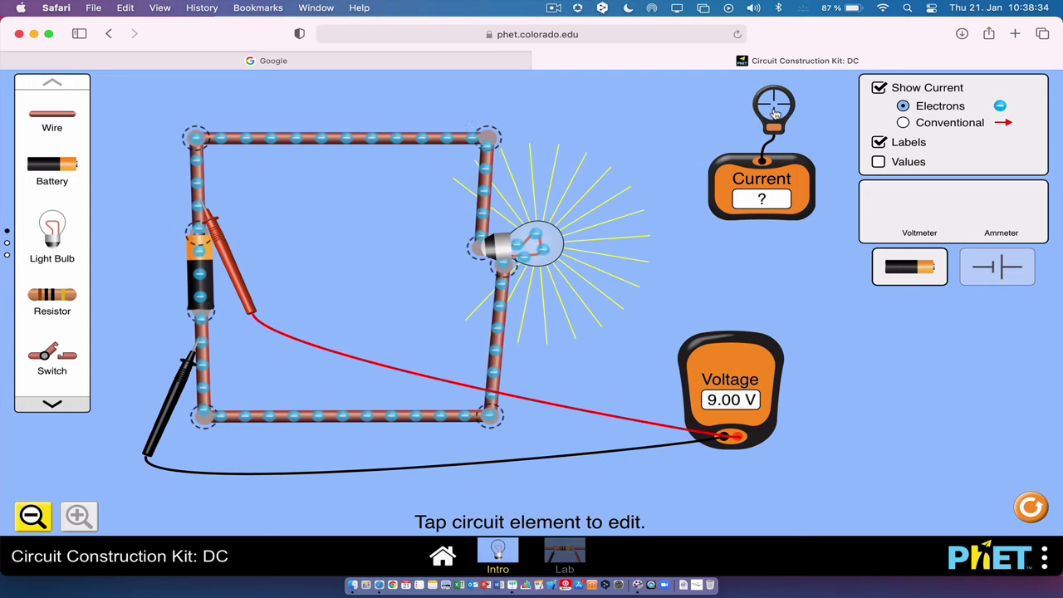
- Show the current as conventional arrows and return to electrons, and turn the component labels off and on again
left_click(902, 123)
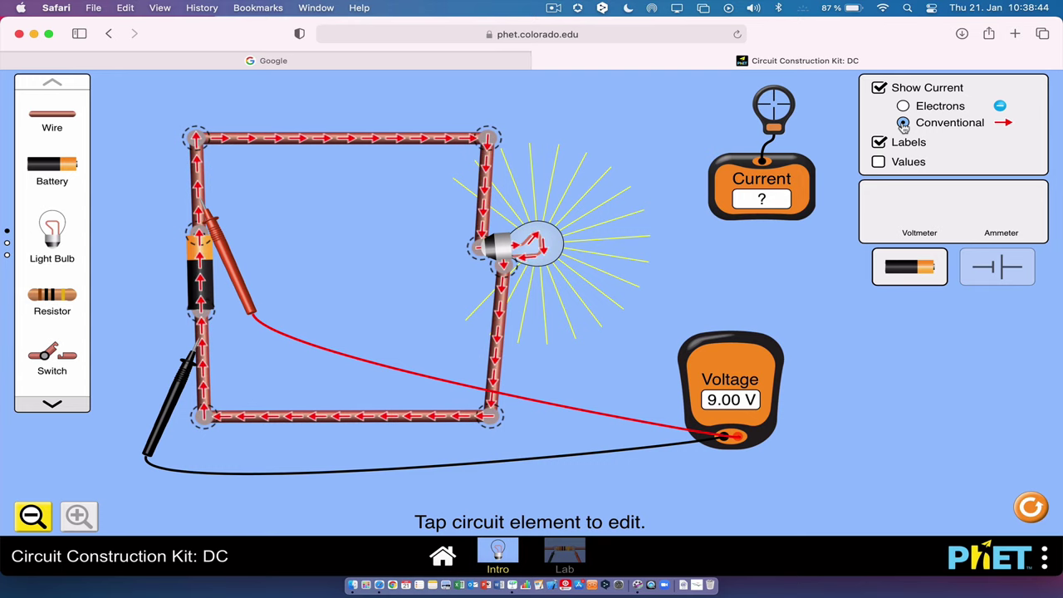
left_click(903, 107)
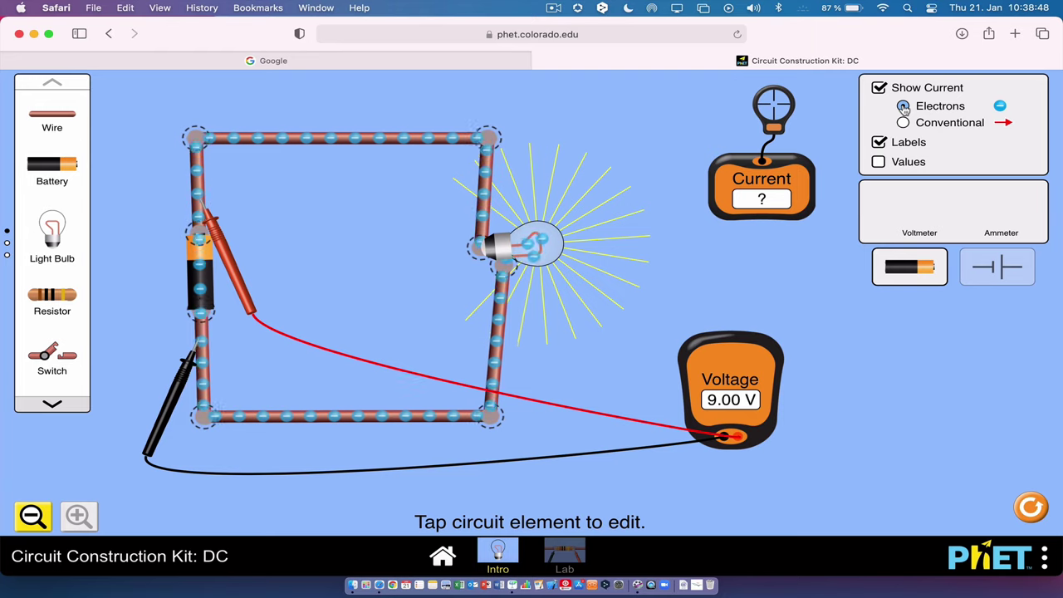
left_click(880, 143)
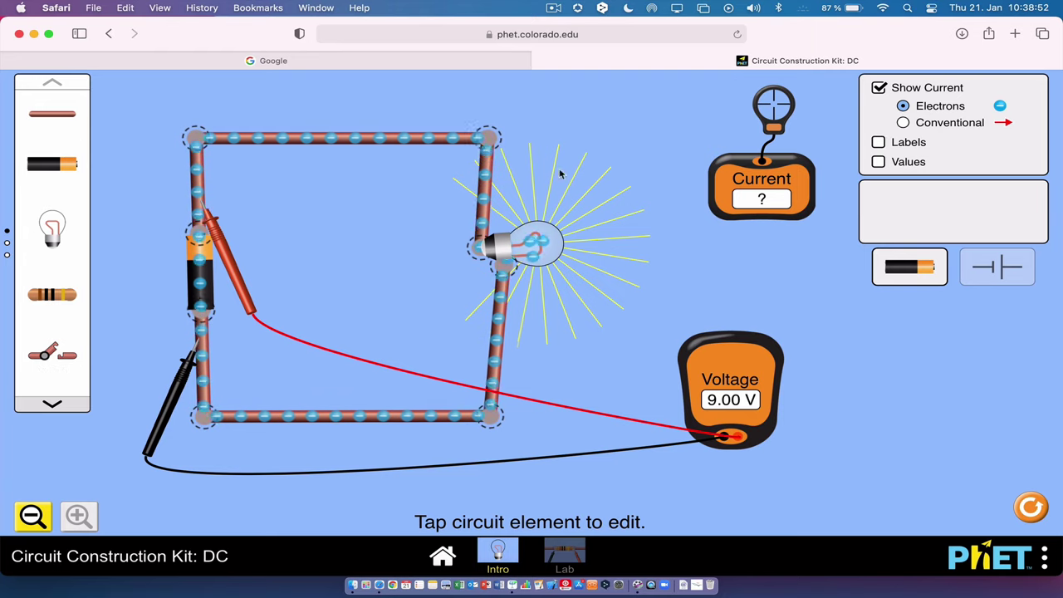
left_click(878, 145)
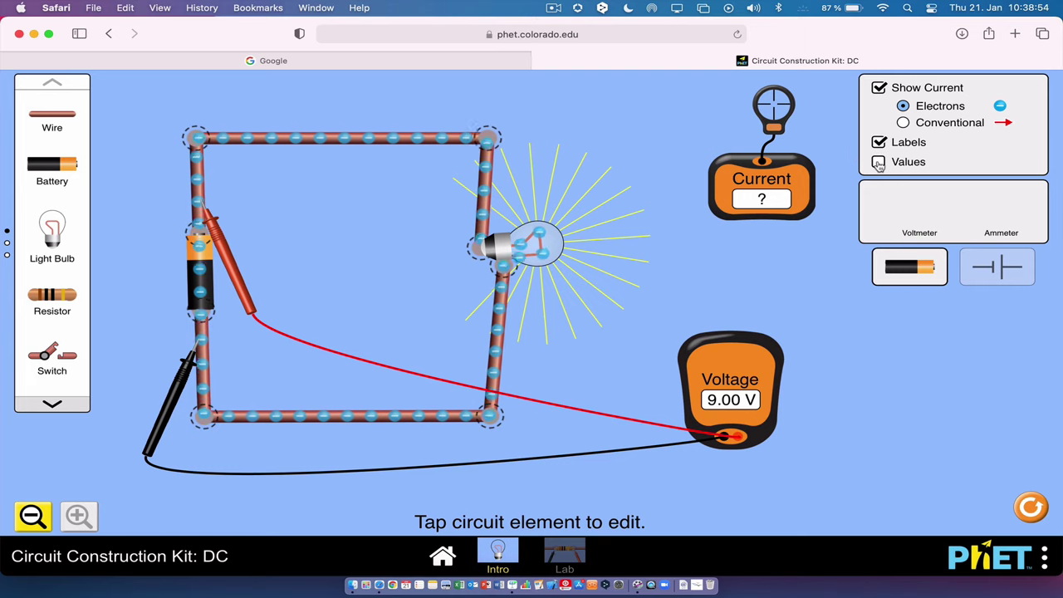
- Show the component values, and view the circuit as schematic symbols before returning to the lifelike view
left_click(879, 163)
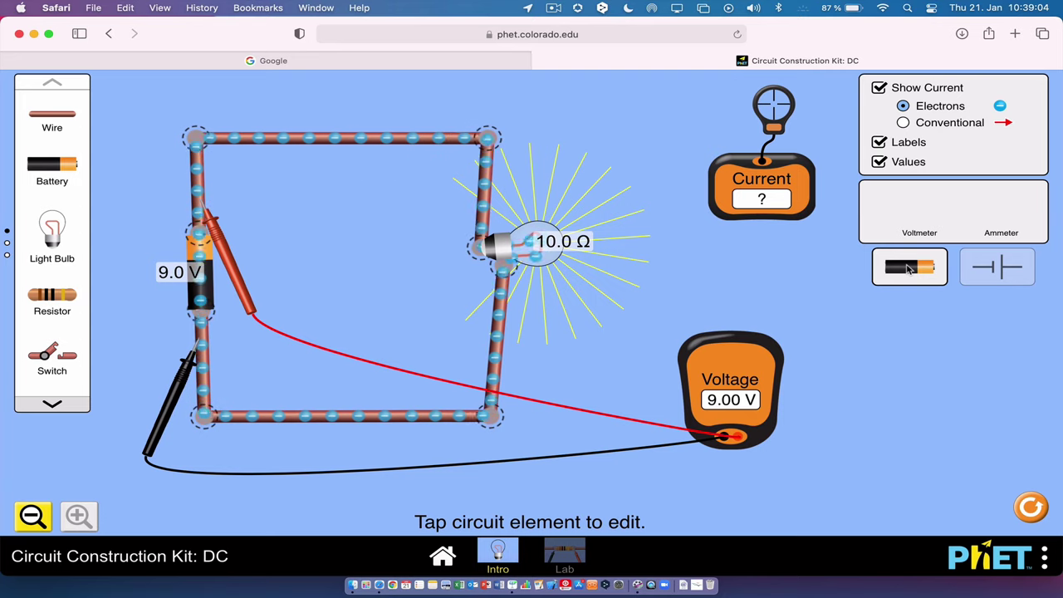
left_click(997, 269)
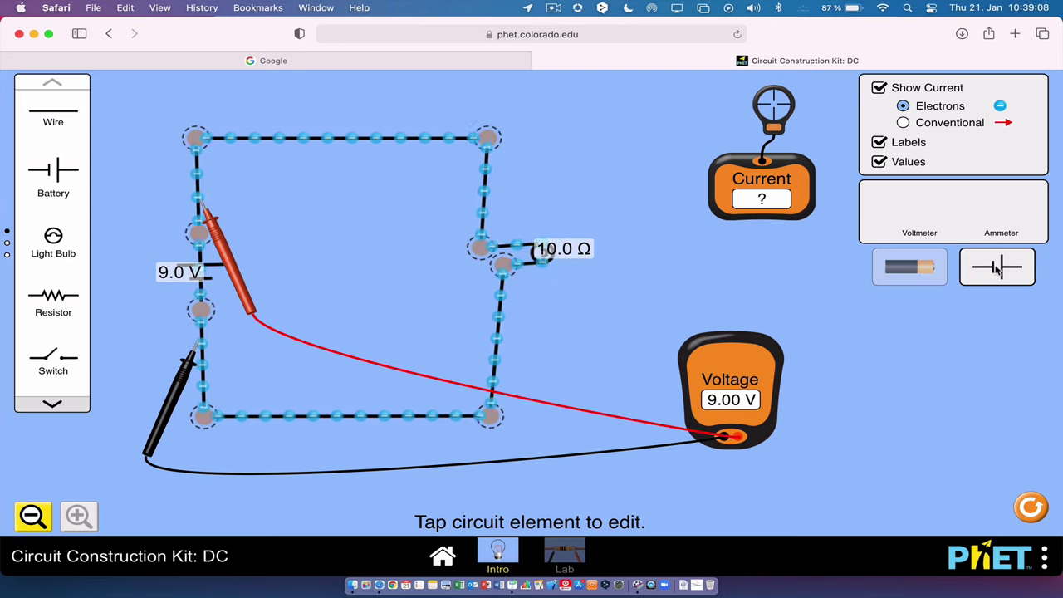
left_click(904, 277)
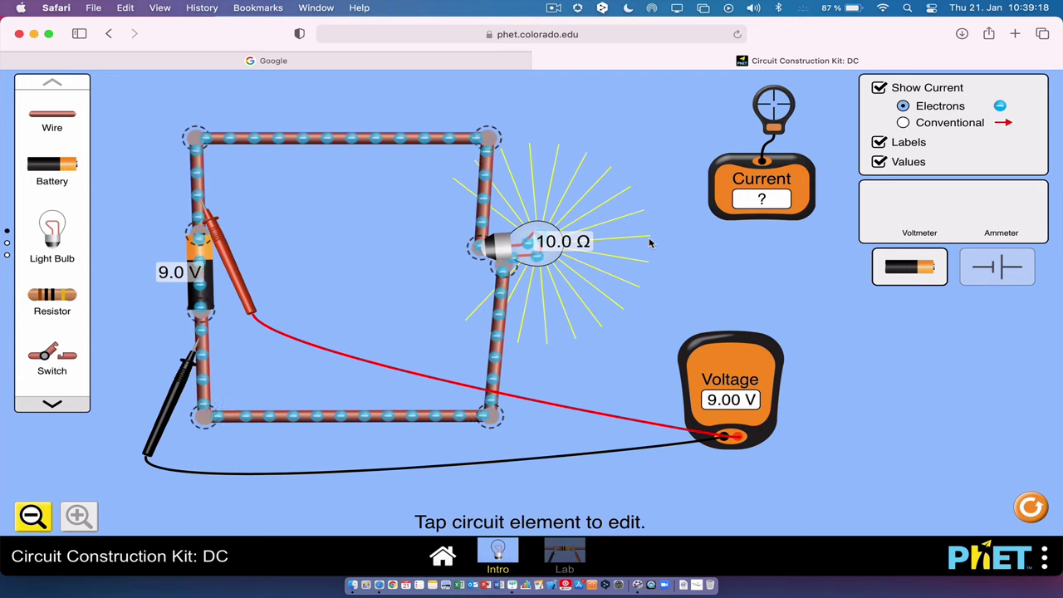
- Insert a switch at the loop's upper-left corner between the battery's wire and the top wire, and close it
left_click(192, 138)
left_click(155, 103)
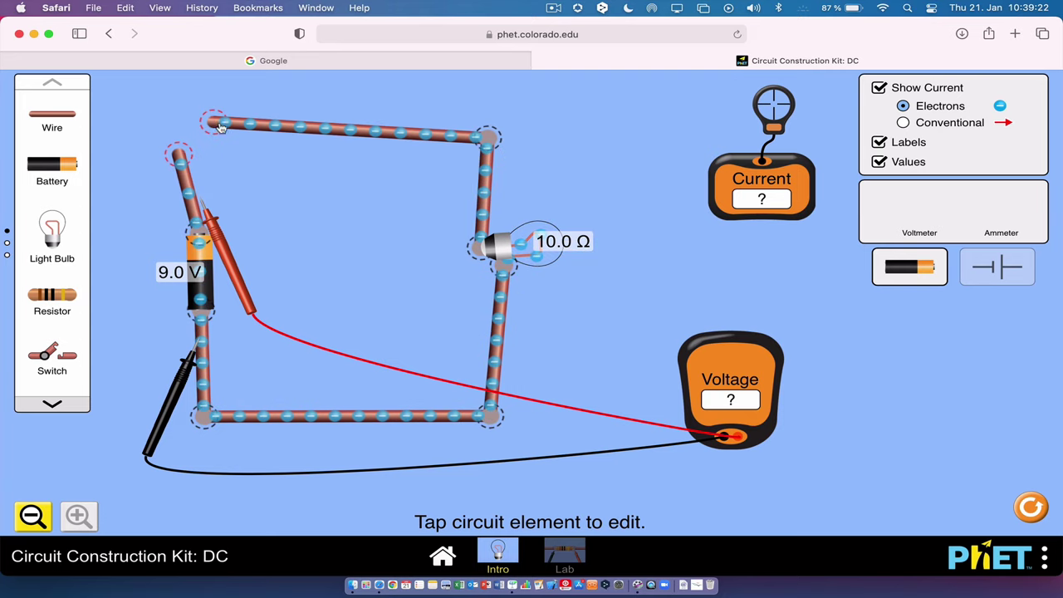
left_click_drag(190, 163, 207, 184)
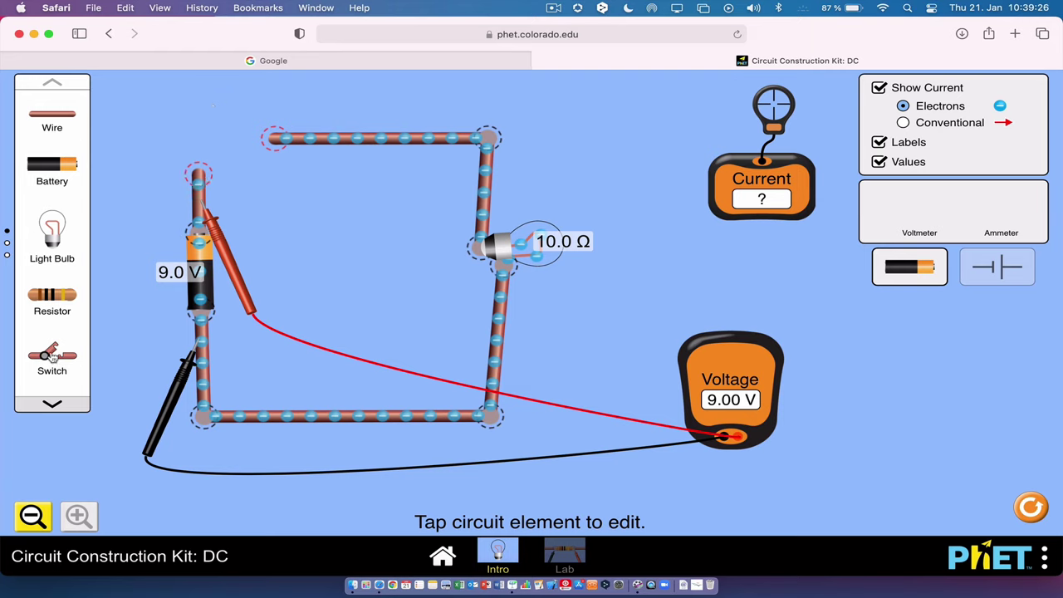
left_click_drag(46, 356, 205, 145)
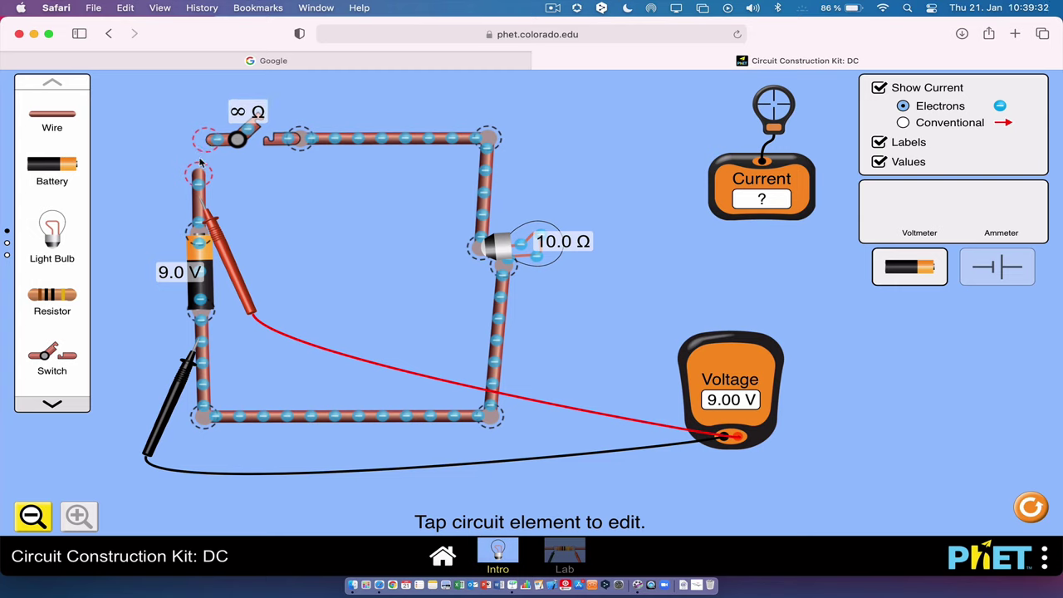
left_click(252, 131)
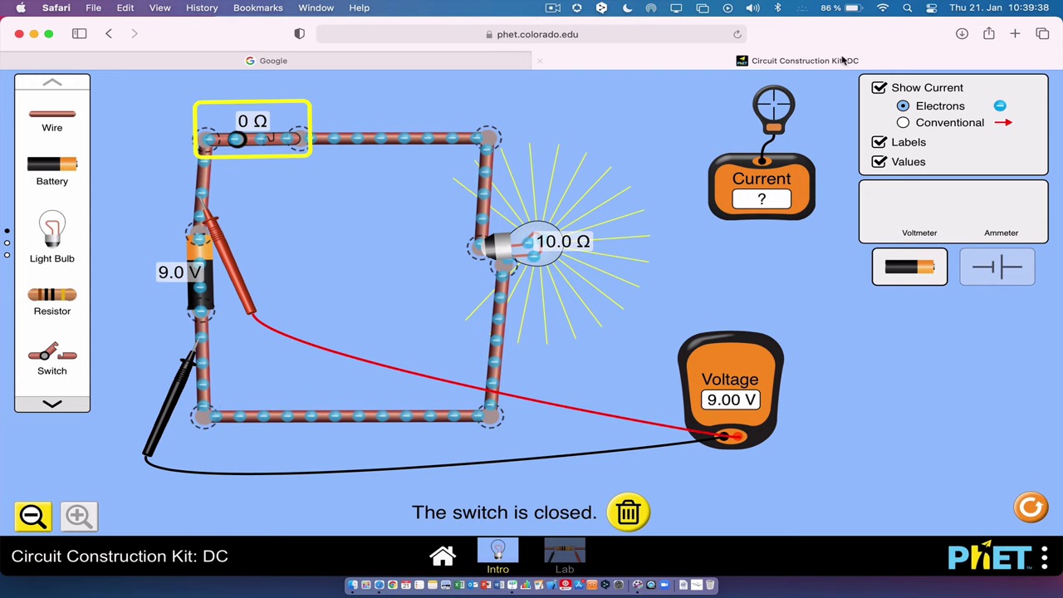
- Hide the component values and insert a second light bulb between the closed switch and the top wire
left_click(878, 161)
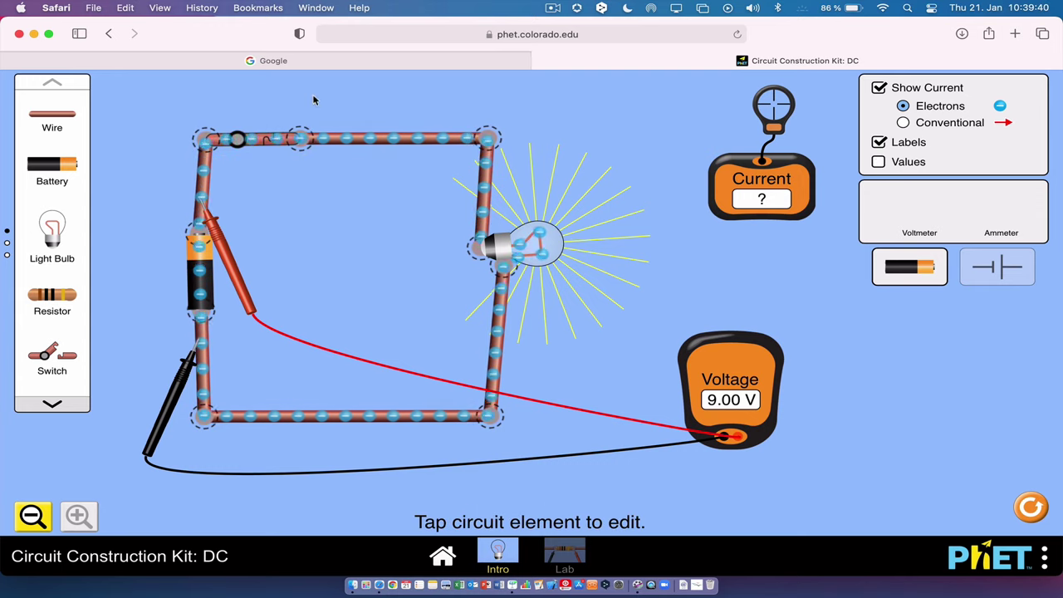
left_click(300, 140)
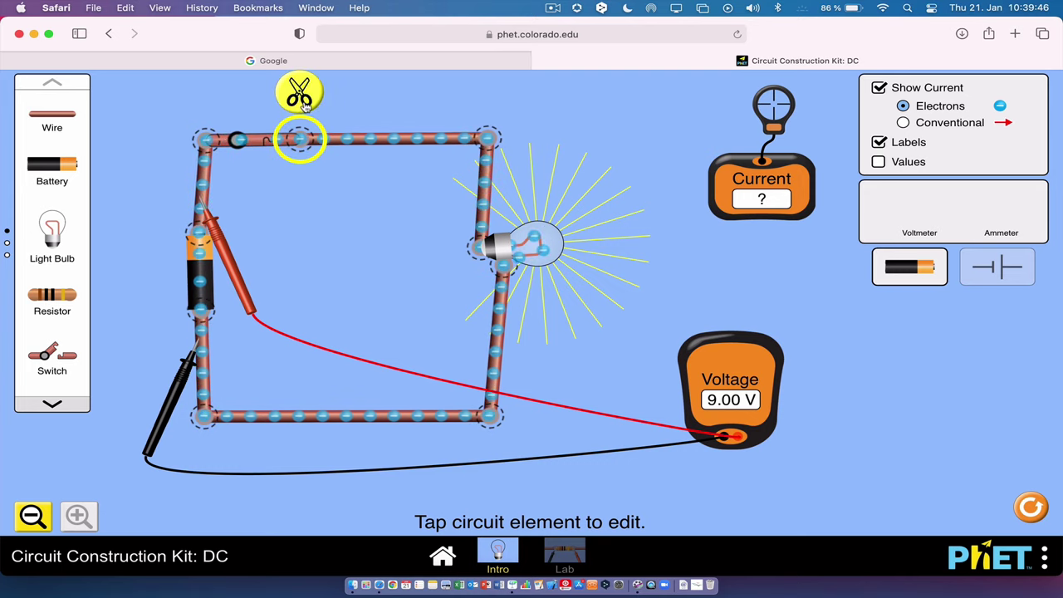
left_click(300, 96)
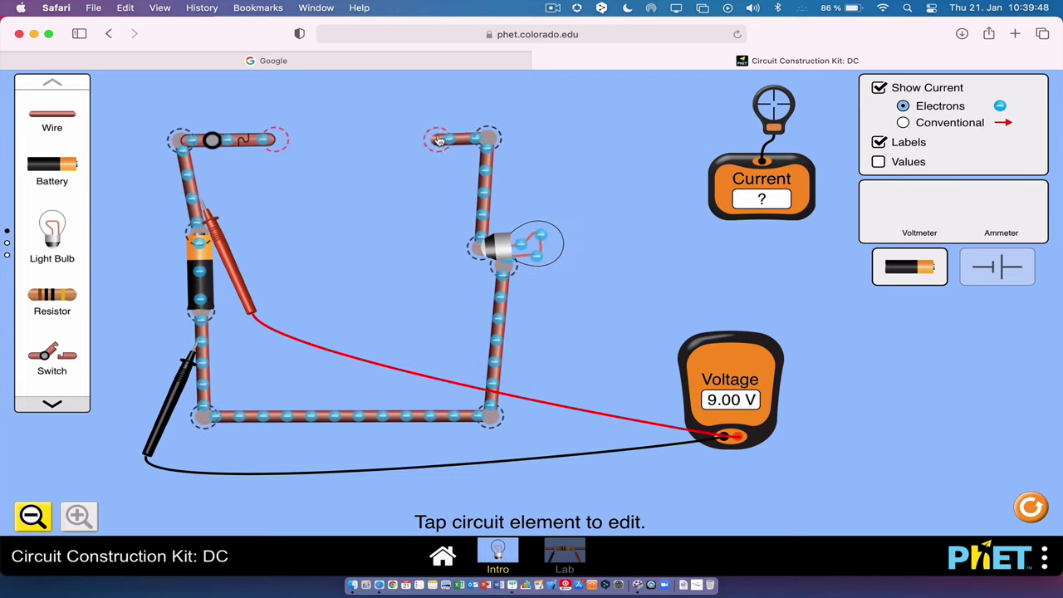
left_click_drag(52, 231, 403, 156)
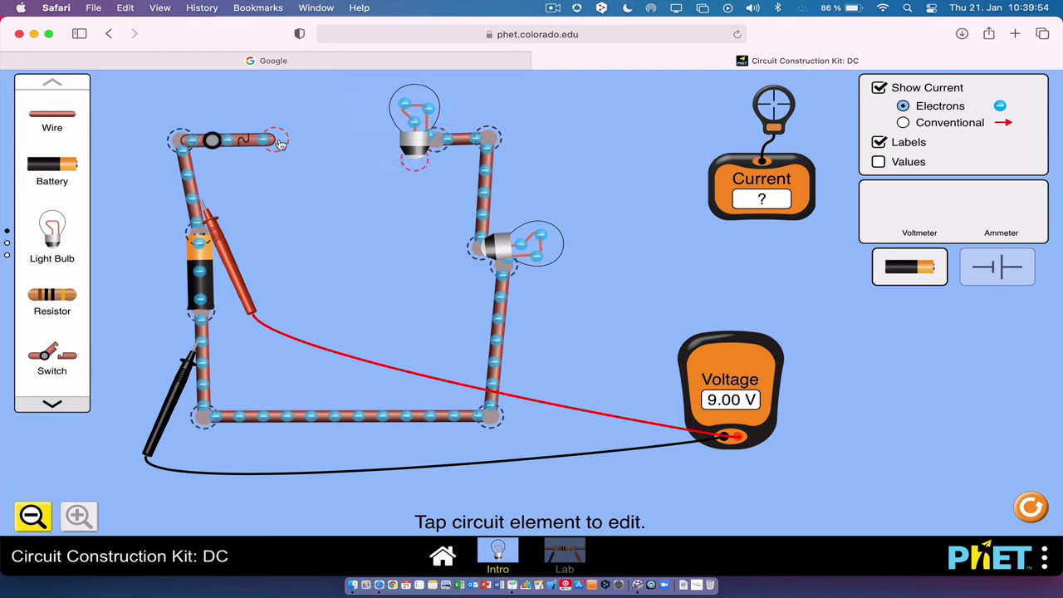
mouse_move(281, 143)
left_mouse_down()
mouse_move(341, 143)
mouse_move(294, 139)
left_mouse_up()
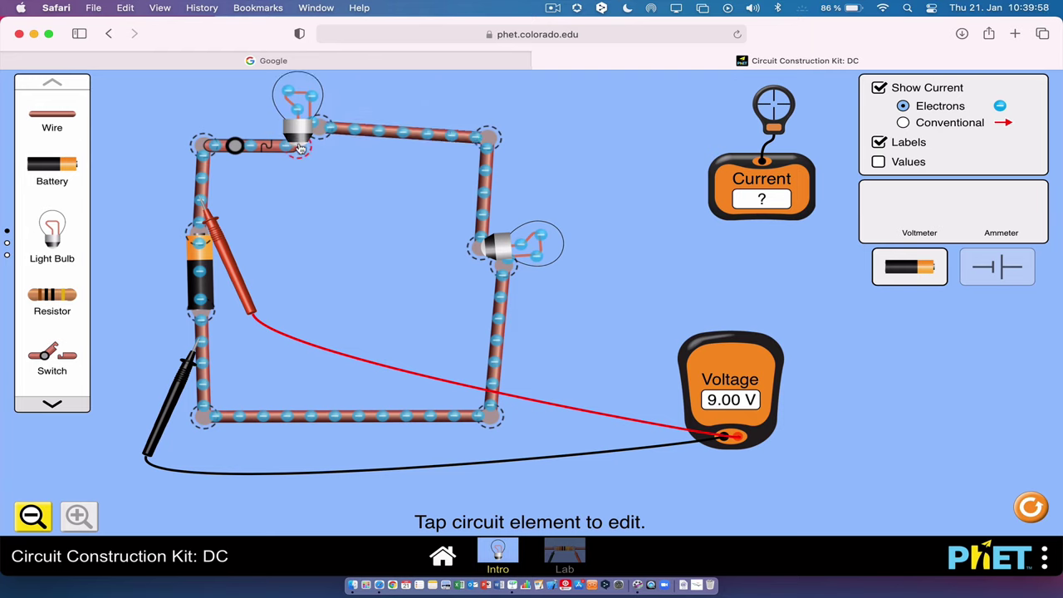
left_click(276, 148)
left_click(264, 150)
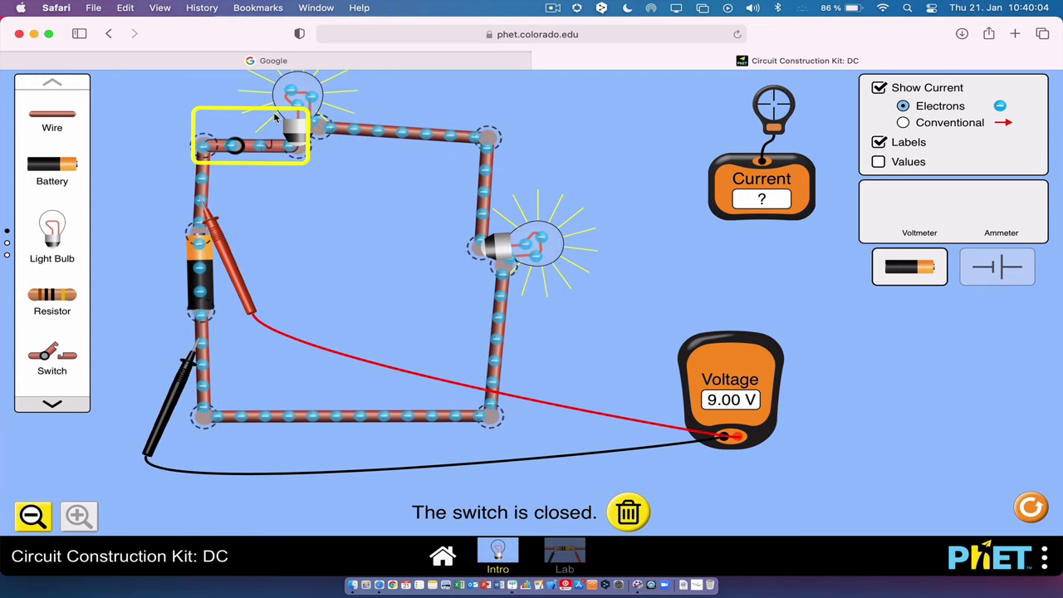
- Move the red voltmeter probe onto the switch, take the black probe off the circuit, and shift the ammeter probe slightly toward the circuit
left_click_drag(229, 258, 279, 197)
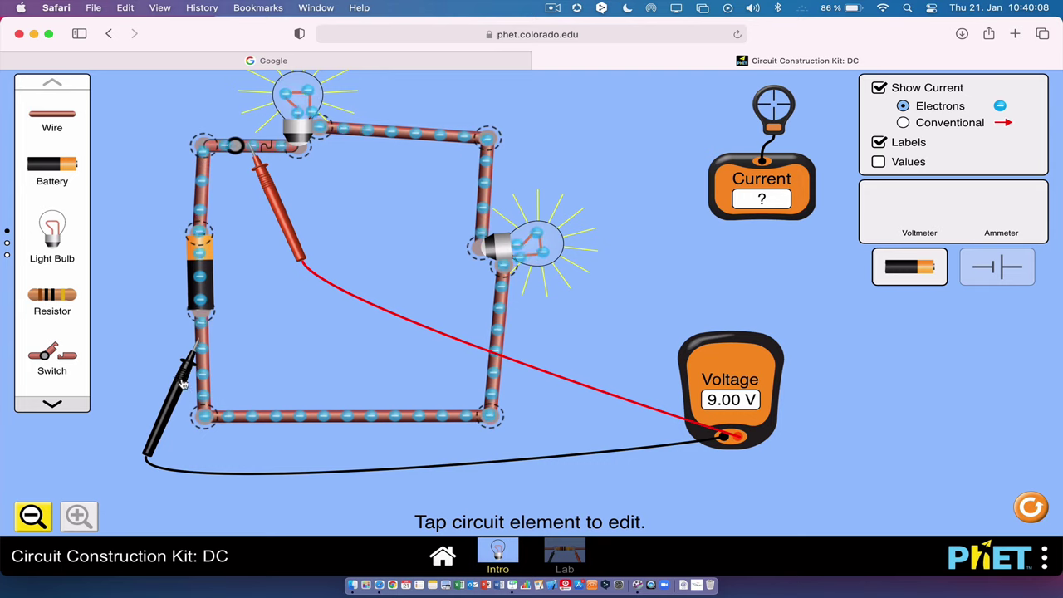
left_click_drag(185, 383, 395, 335)
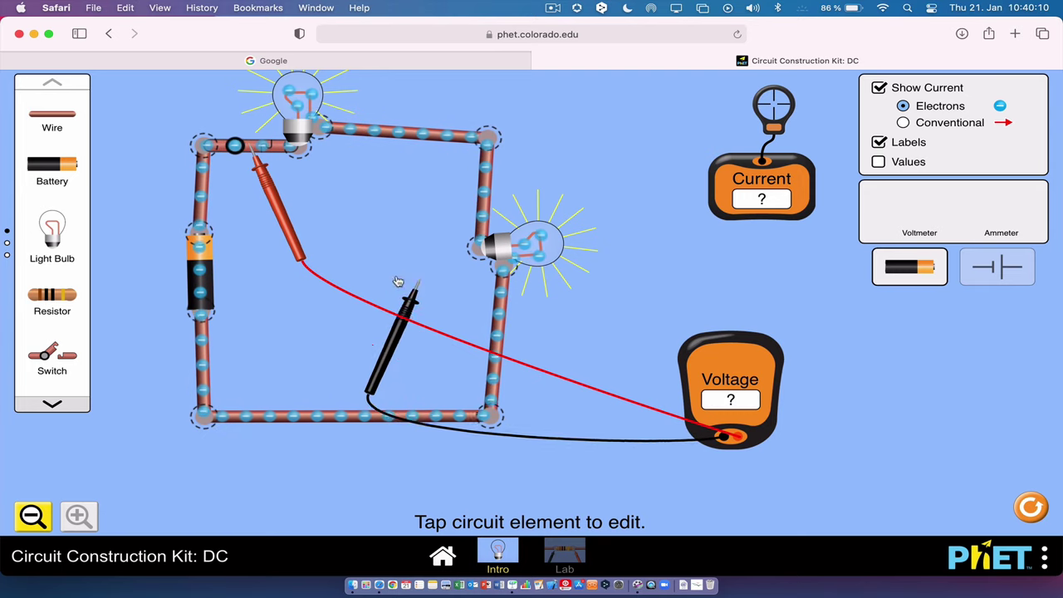
left_click_drag(399, 283, 355, 249)
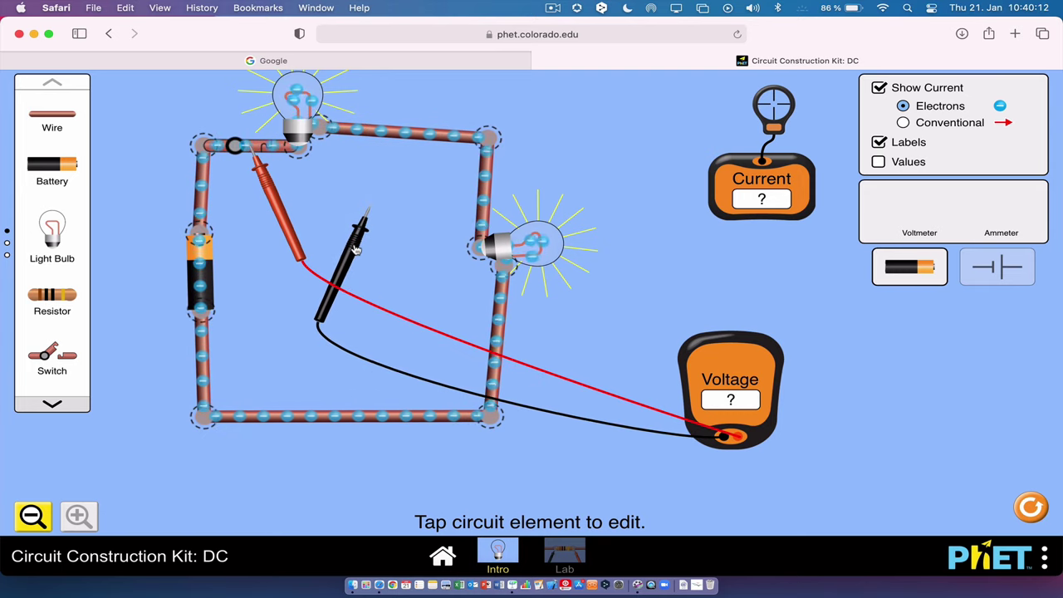
left_click_drag(755, 115, 716, 123)
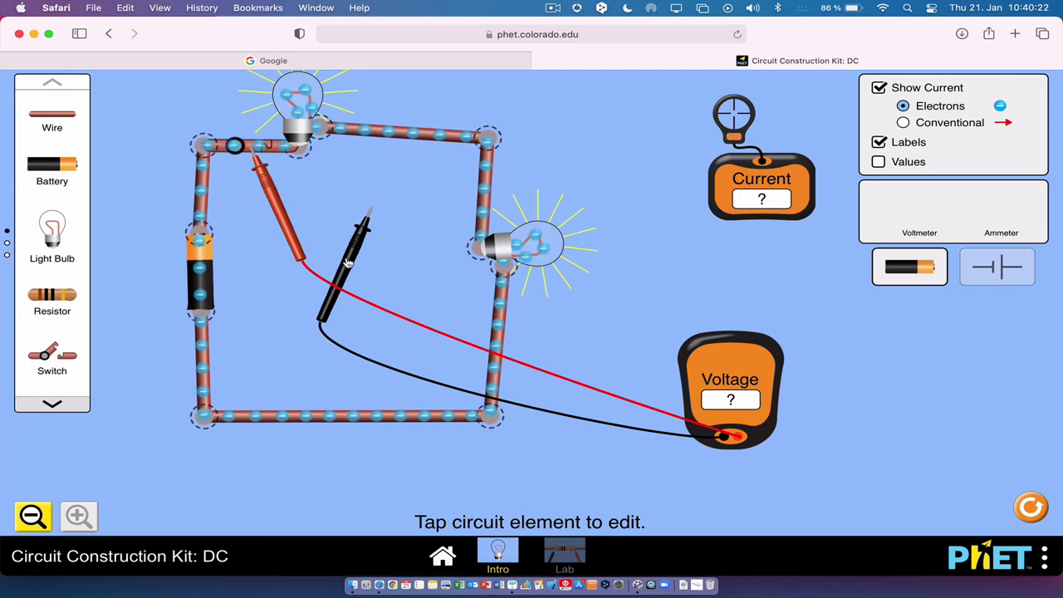
- Split the loop's lower-right junction, attach a new wire there, and insert a third light bulb into the bottom side
left_click(494, 417)
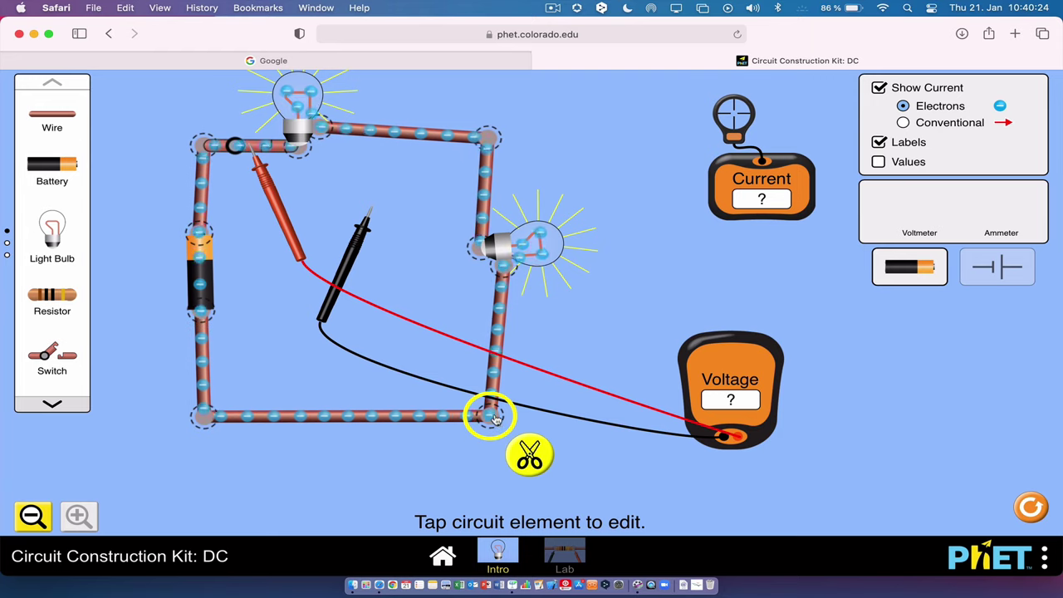
left_click(529, 454)
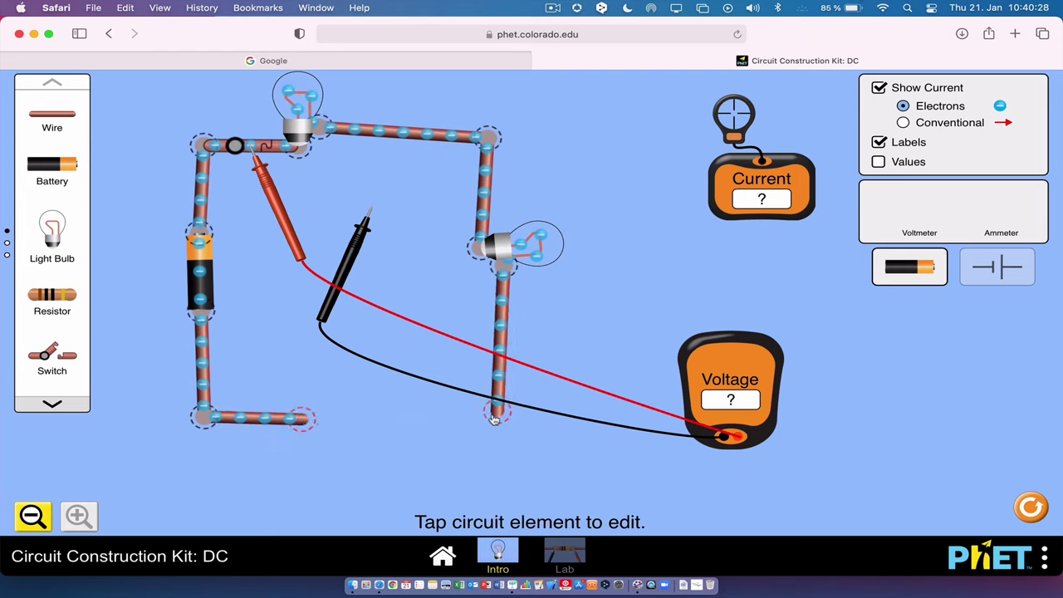
left_click_drag(51, 118, 363, 417)
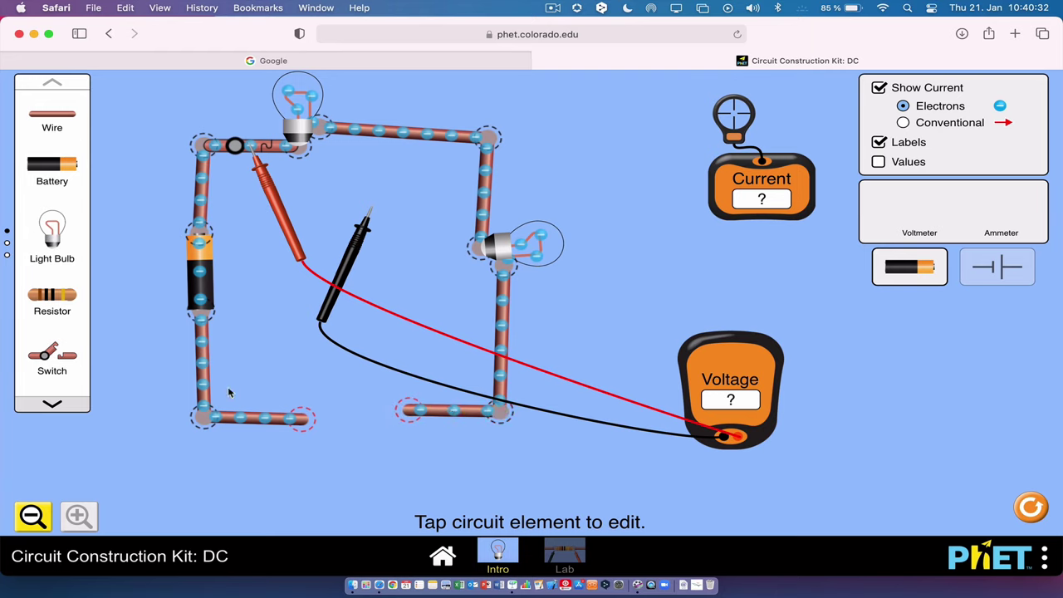
left_click_drag(46, 241, 329, 409)
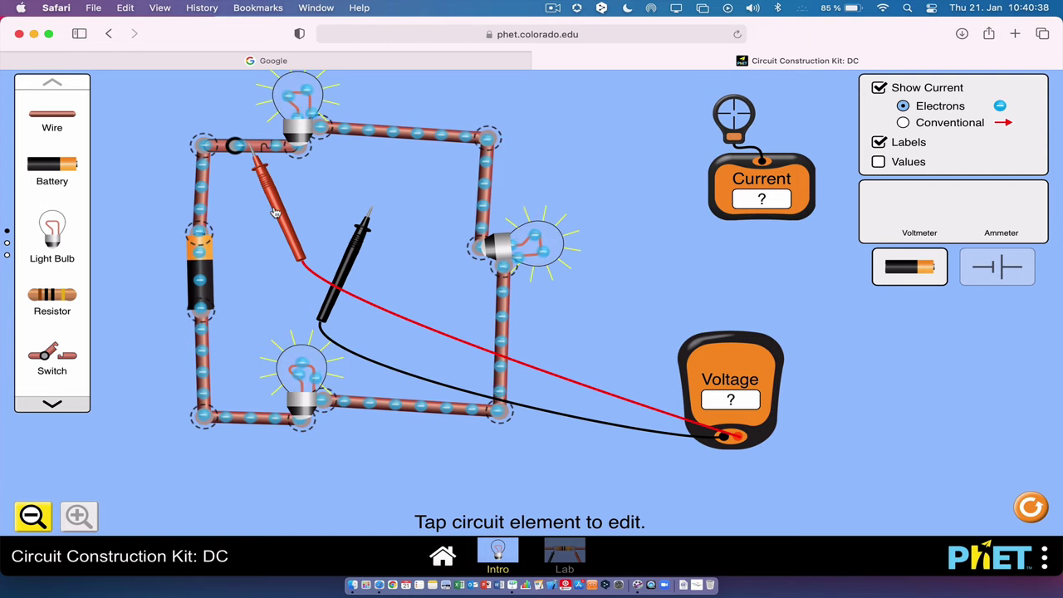
- Probe the wire below the battery with the voltmeter's red lead, return it to the switch, and keep the black probe inside the loop
left_click_drag(275, 212, 227, 397)
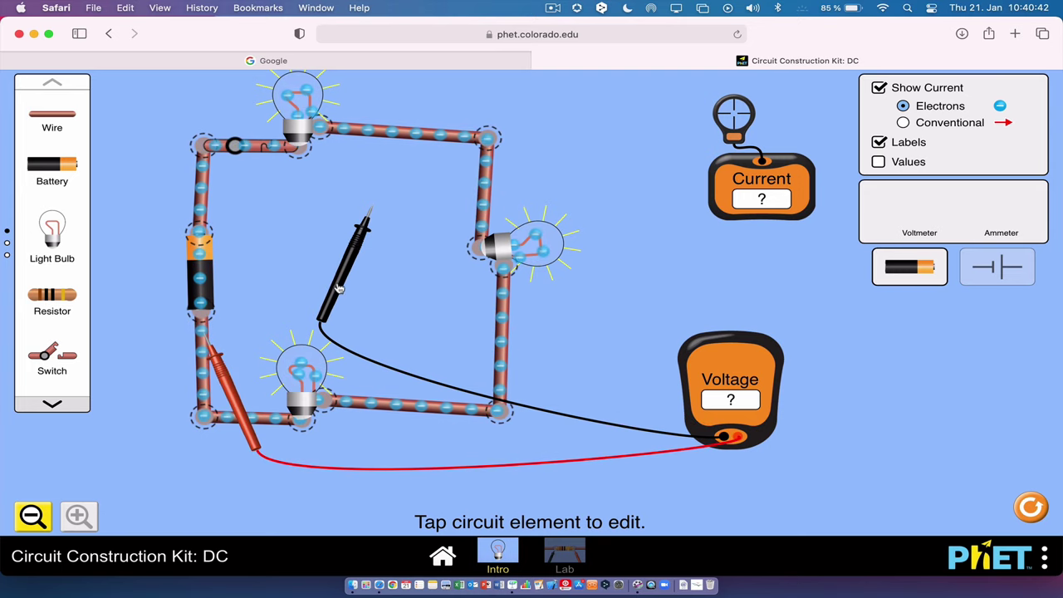
left_click_drag(336, 287, 329, 210)
left_click_drag(219, 387, 370, 246)
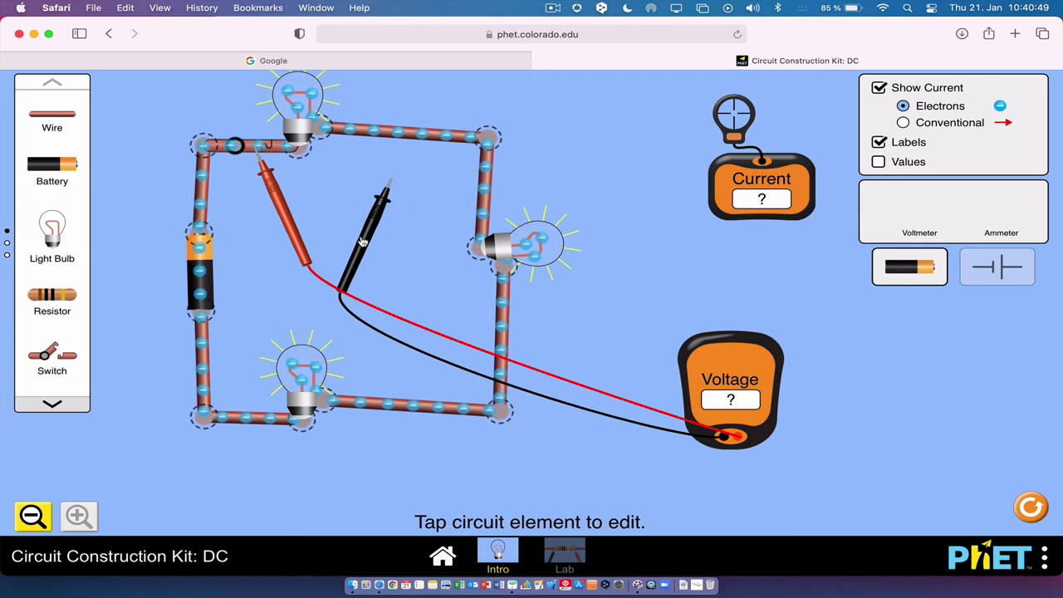
- Open the switch and measure the voltage across the right-hand bulb
left_click(241, 145)
left_click_drag(370, 247, 481, 383)
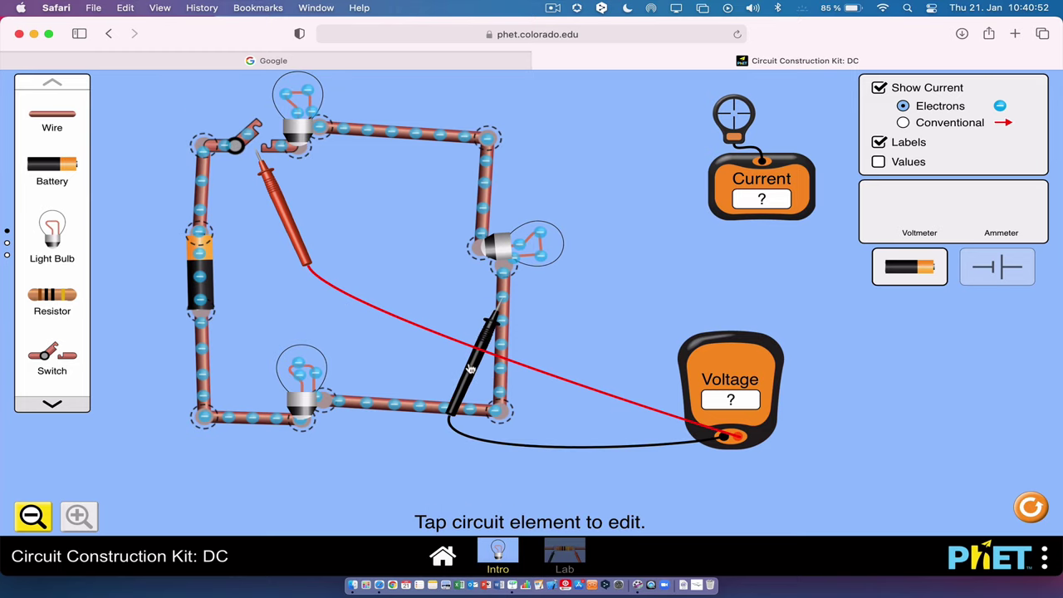
left_click_drag(281, 213, 510, 271)
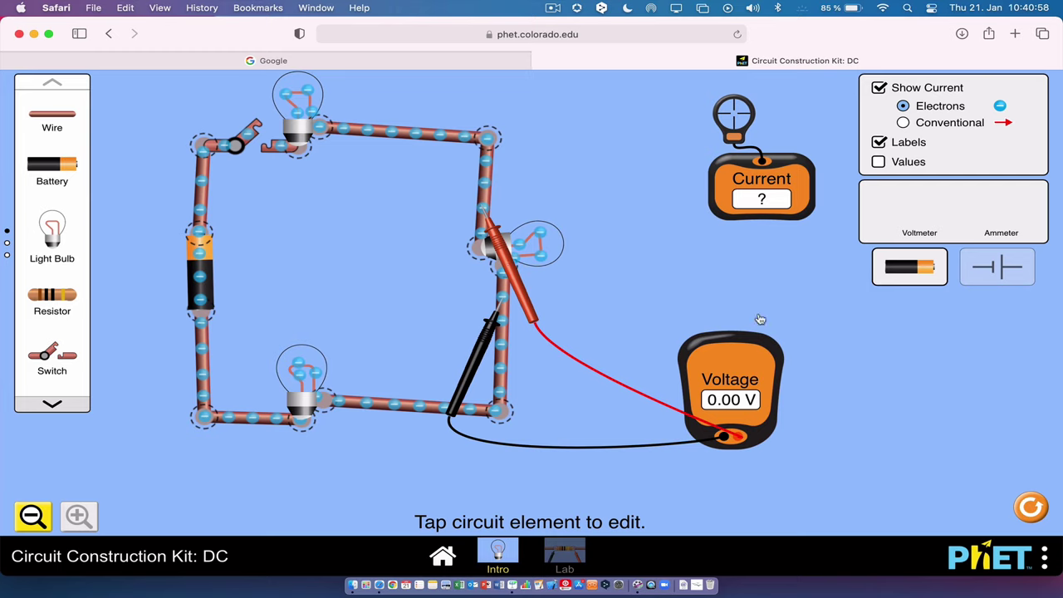
- Take the voltmeter probes off the circuit and measure the top wire's current with the switch closed and open
left_click_drag(737, 119, 415, 143)
left_click_drag(476, 369, 435, 332)
left_click_drag(484, 288, 340, 287)
left_click(251, 135)
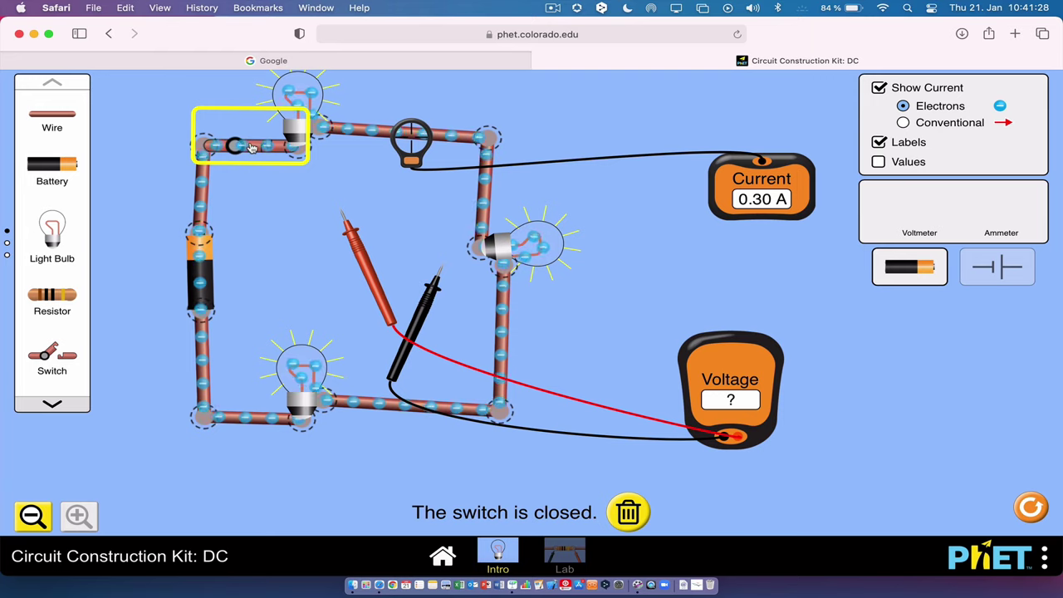
left_click(252, 147)
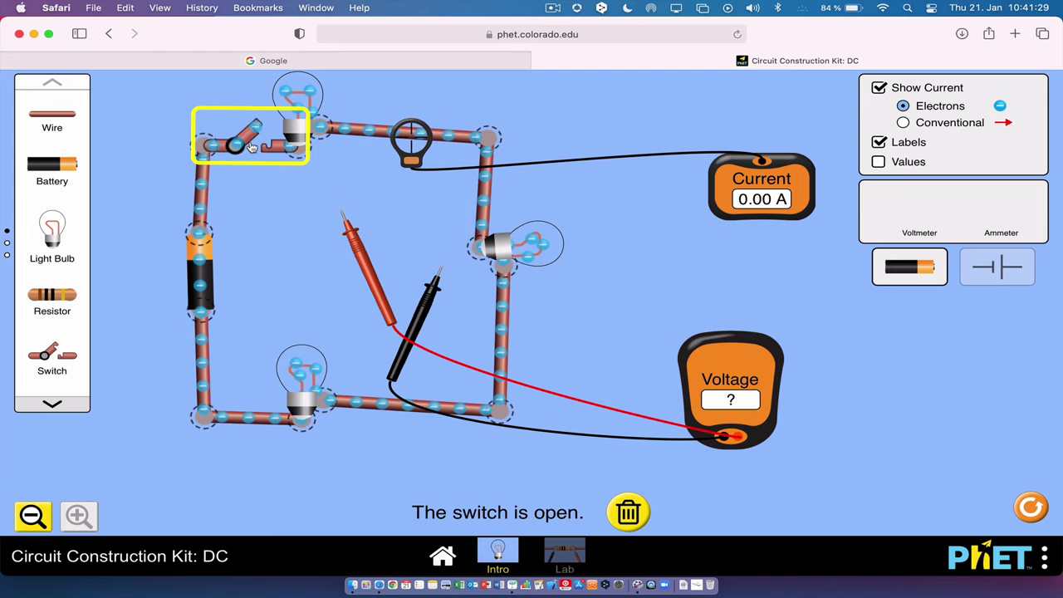
- Delete the top light bulb, the top wire and the wire above the right-hand bulb
left_click(304, 108)
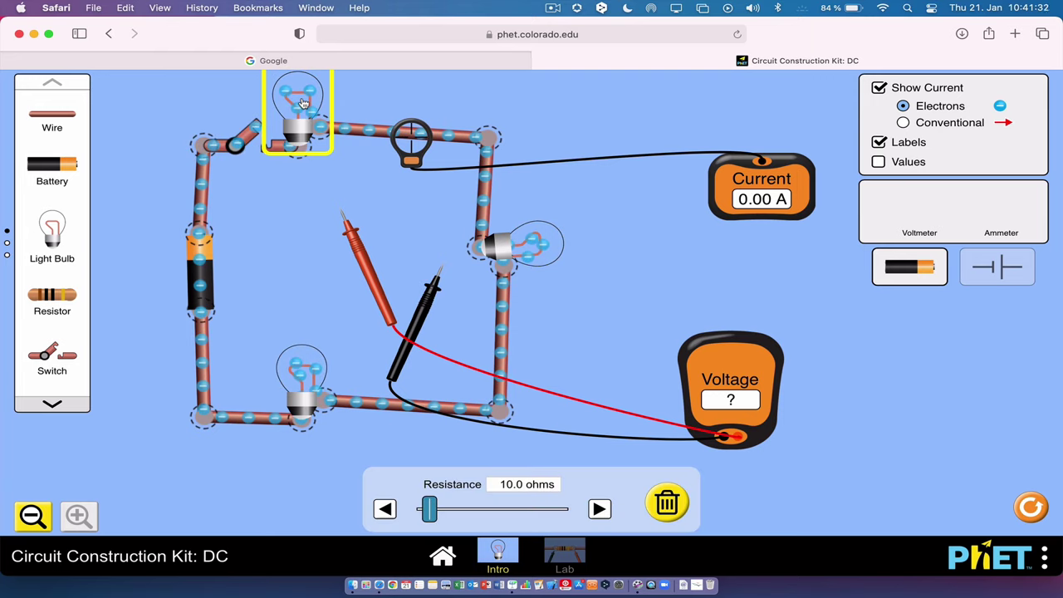
key("Delete")
left_click(338, 130)
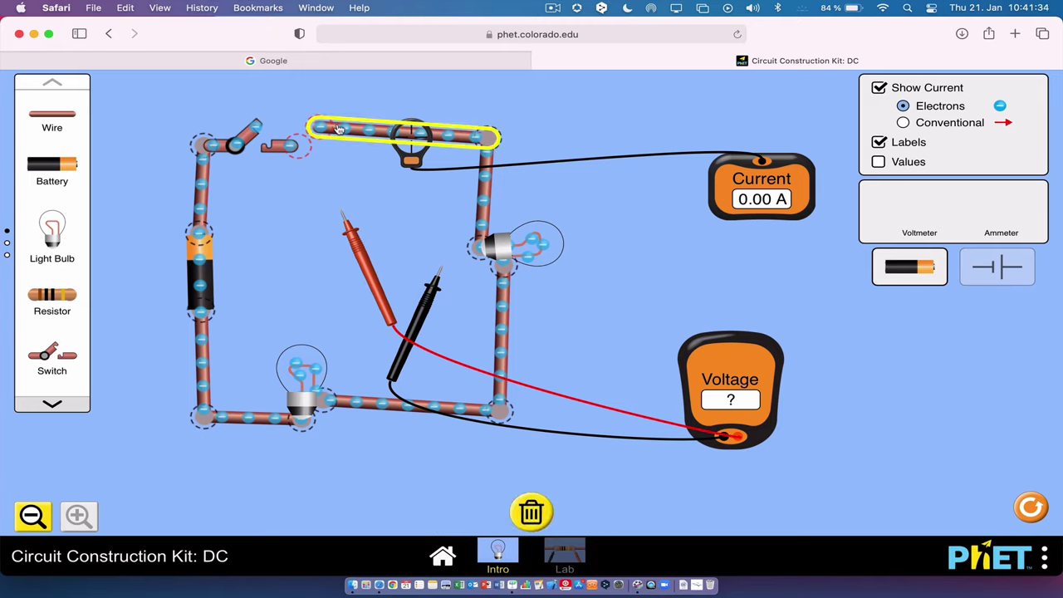
key("Delete")
left_click(485, 200)
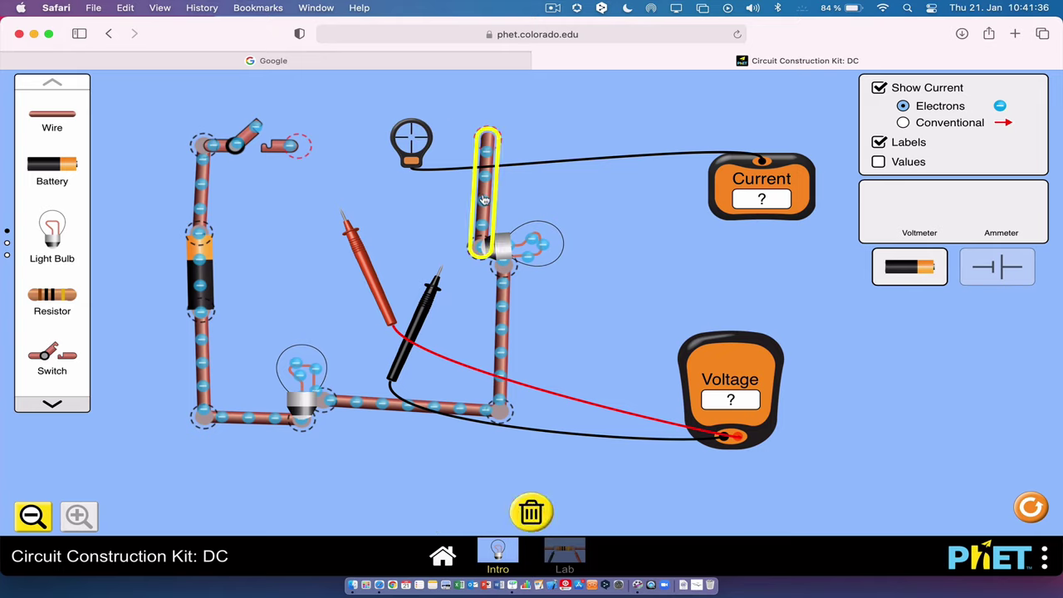
key("Delete")
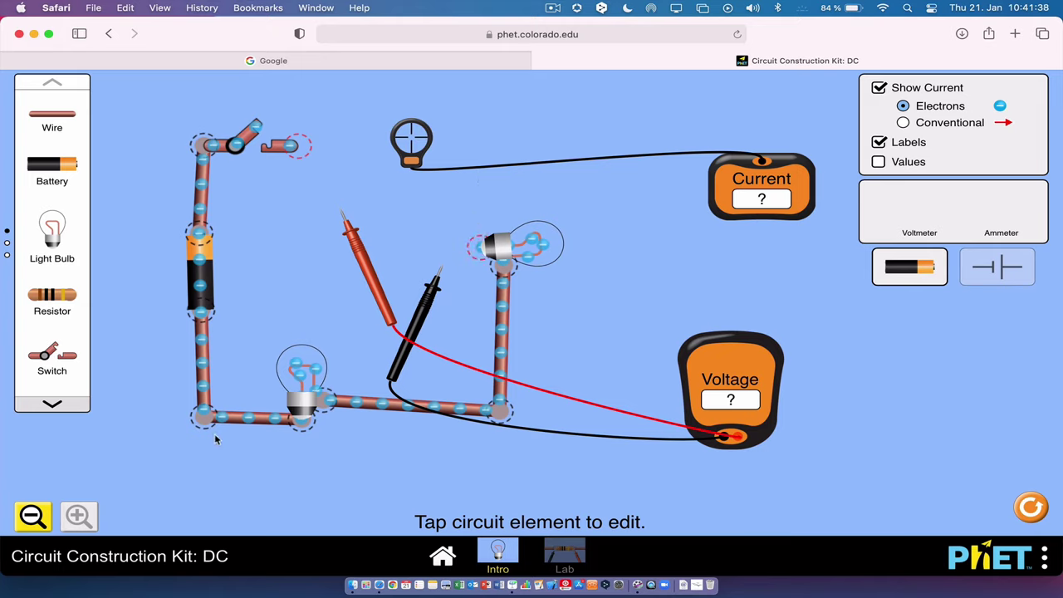
- Delete the bottom light bulb and the short wire at the loop's lower-left corner
left_click(297, 377)
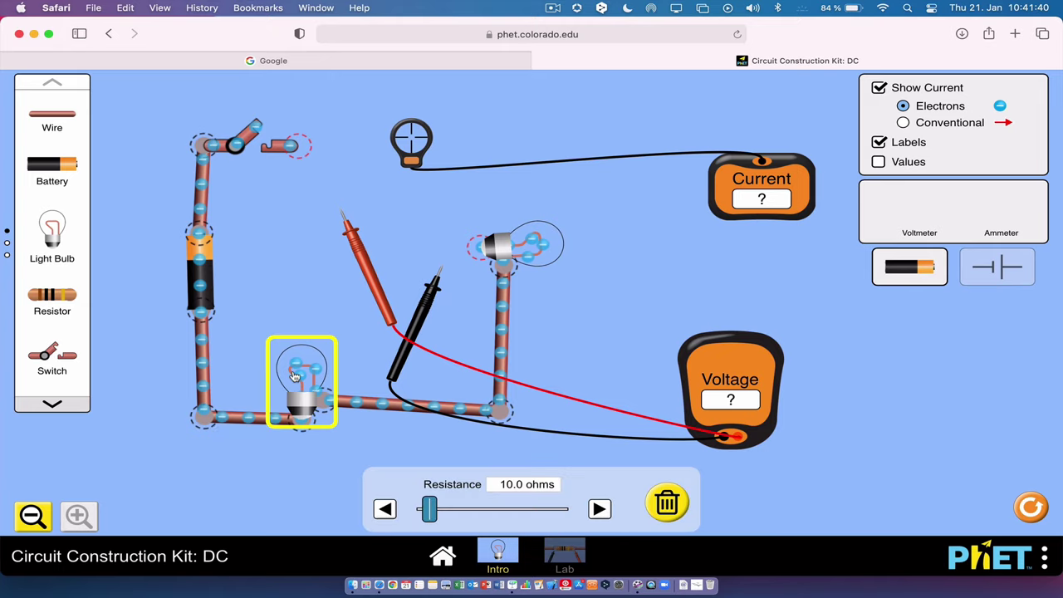
key("Delete")
left_click(278, 423)
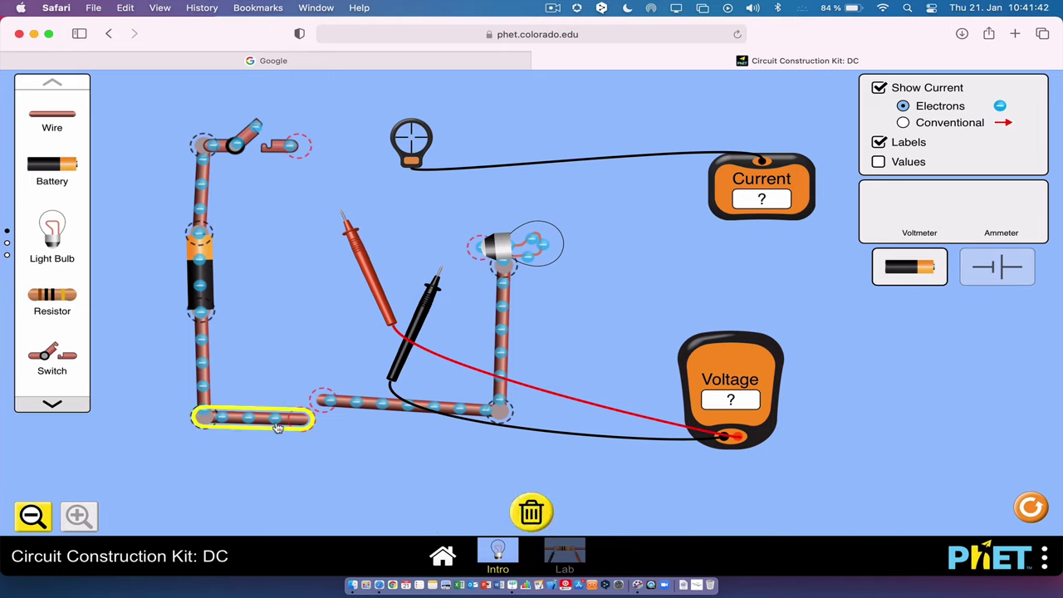
key("Delete")
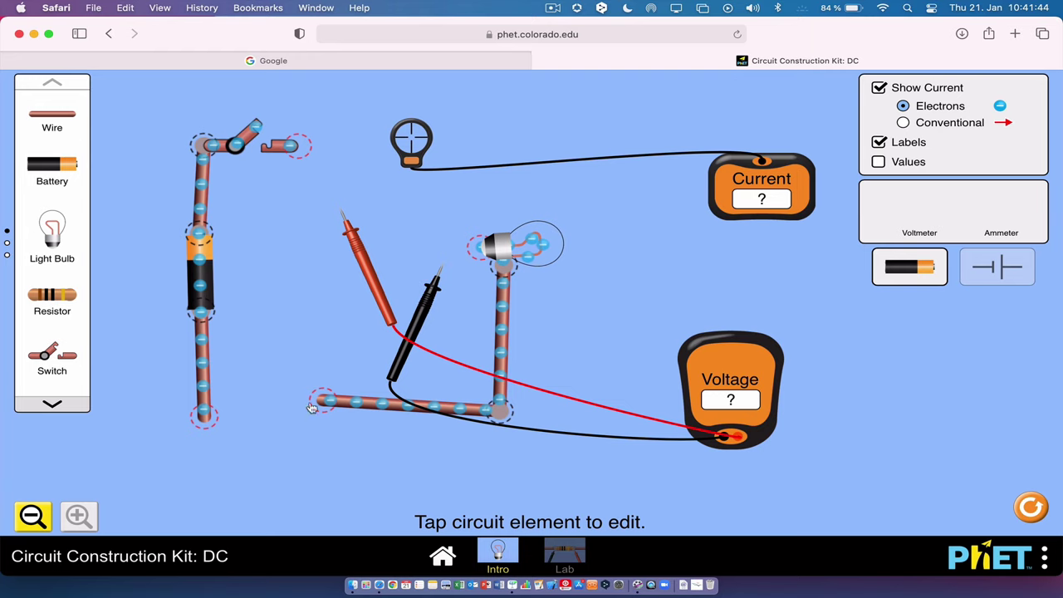
- Join the bottom wire to the battery's lower wire, and narrow the loop by moving its lower-right corner and the bulb toward the battery
left_click_drag(312, 406, 204, 417)
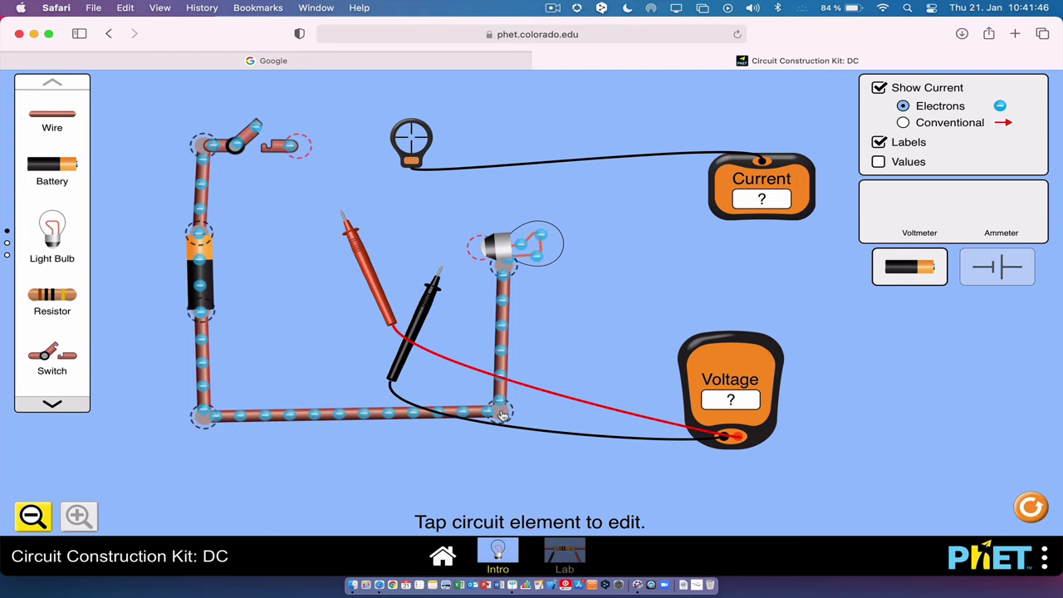
left_click_drag(502, 416, 374, 413)
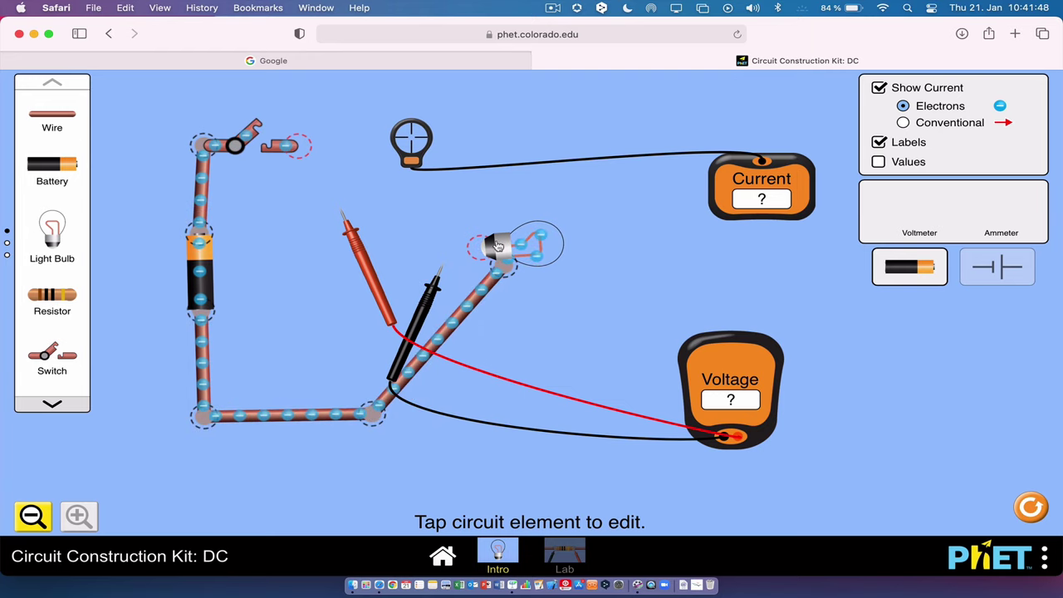
left_click_drag(498, 245, 365, 231)
- Connect the bulb to the switch with two new wires and close the switch
left_click(295, 158)
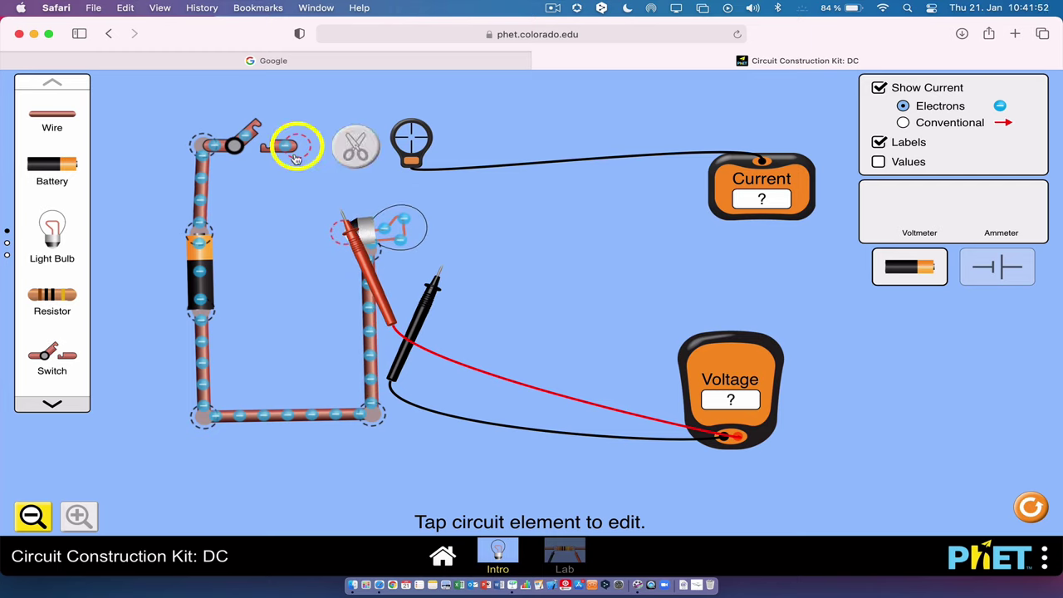
left_click_drag(81, 119, 344, 146)
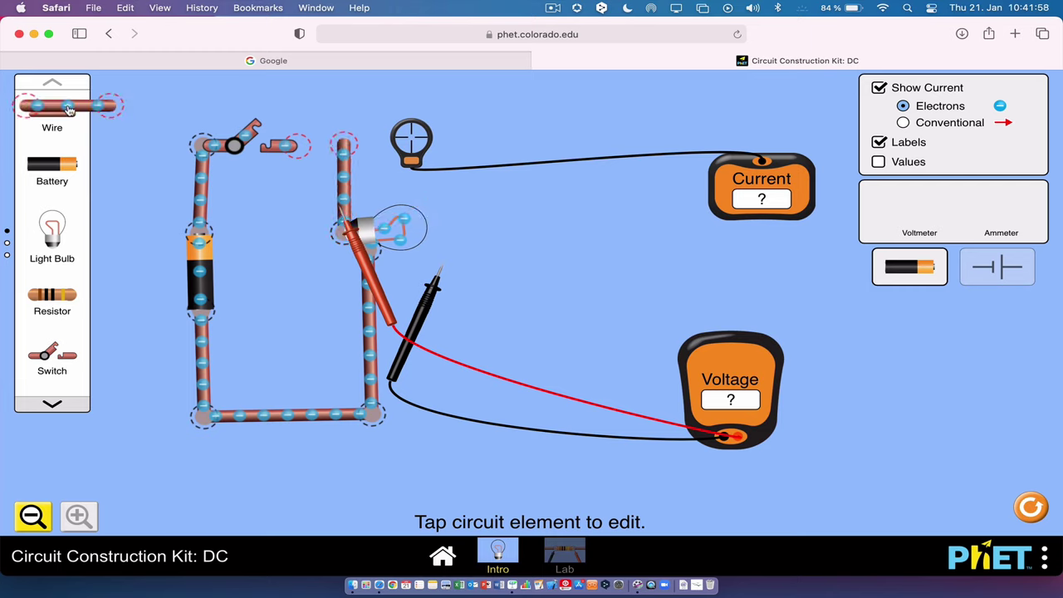
left_click_drag(66, 114, 307, 145)
left_click(238, 140)
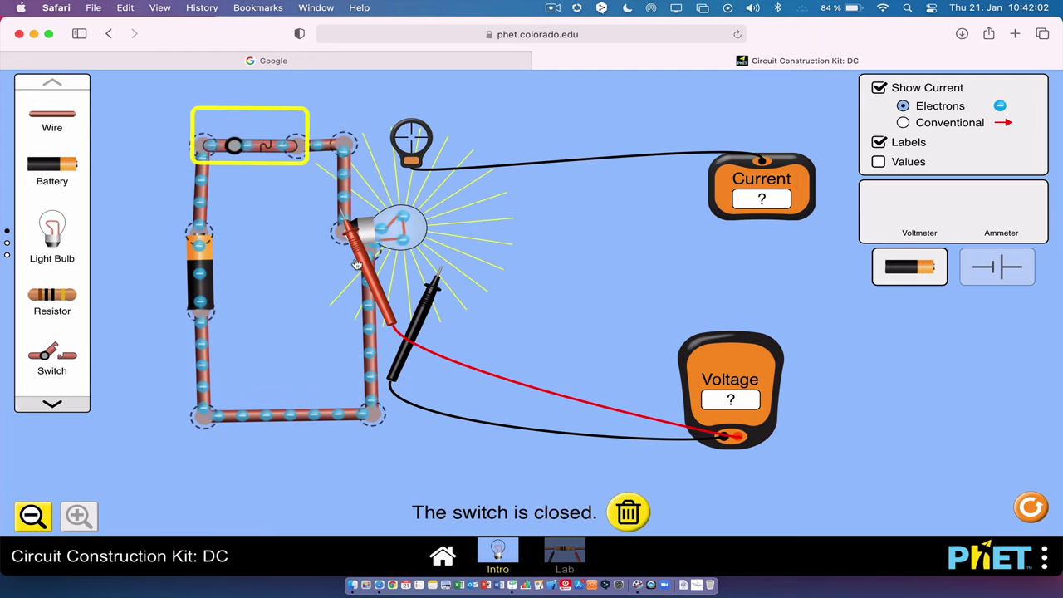
- Move the voltmeter and ammeter probes back beside their meters, clear of the circuit, and open the switch
left_click_drag(365, 269, 680, 262)
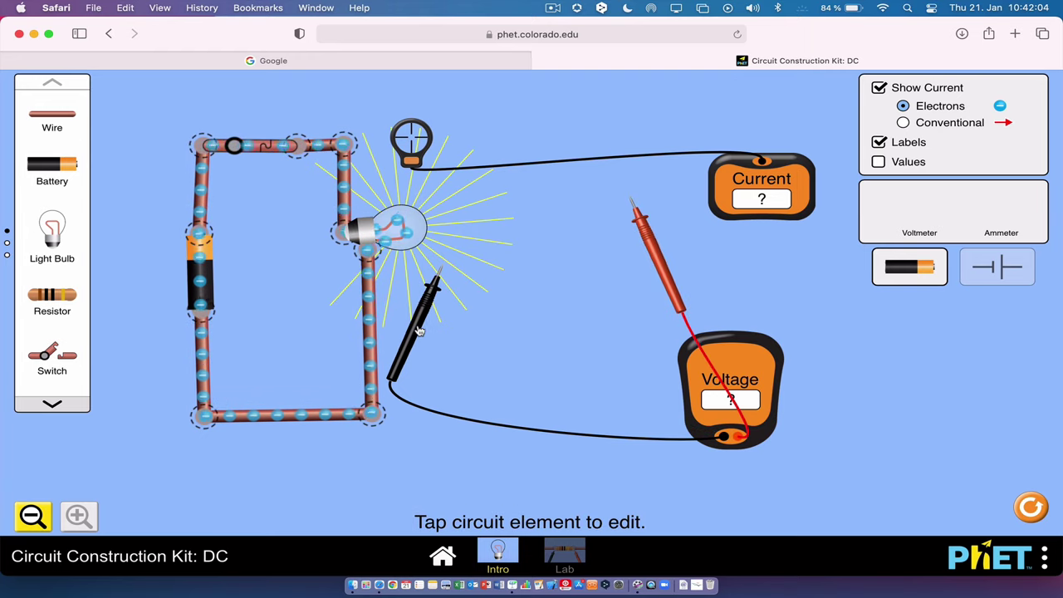
left_click_drag(413, 328, 714, 320)
left_click_drag(414, 140, 774, 108)
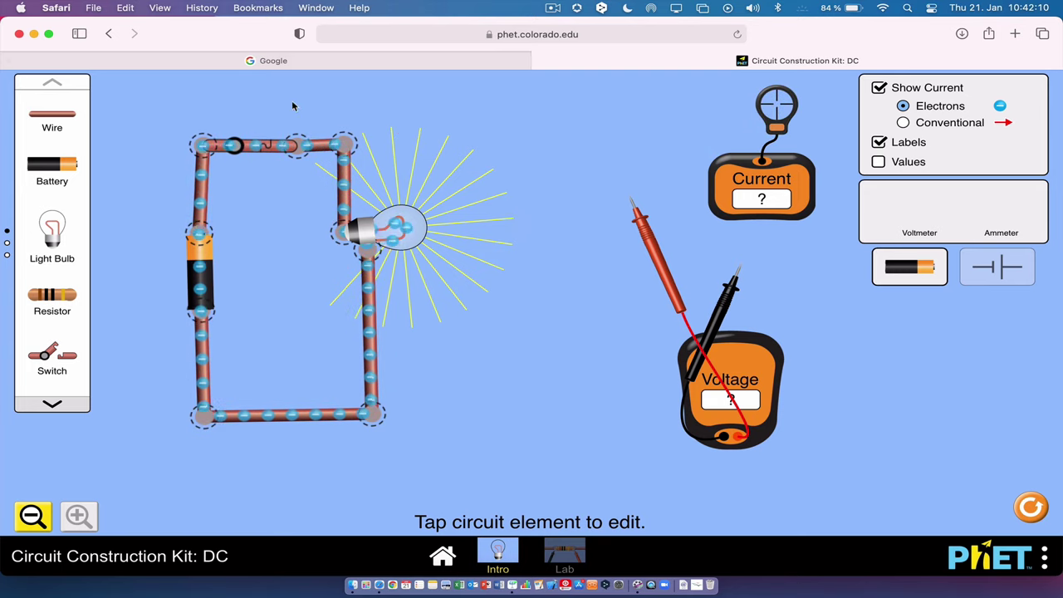
left_click(249, 150)
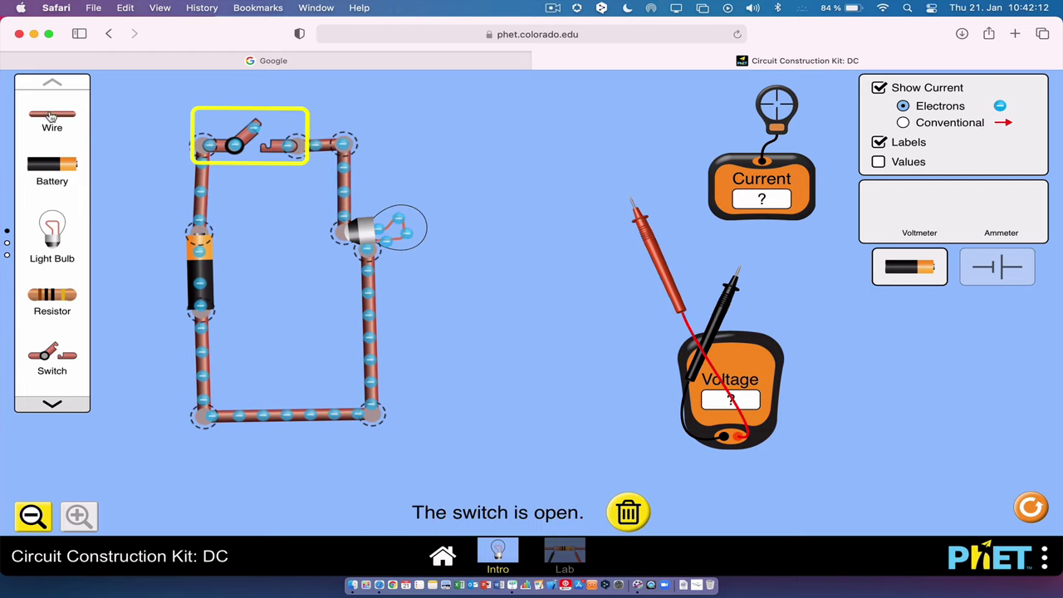
- Build a second branch parallel to the existing bulb from four new wires and a second light bulb
left_click_drag(52, 114, 517, 145)
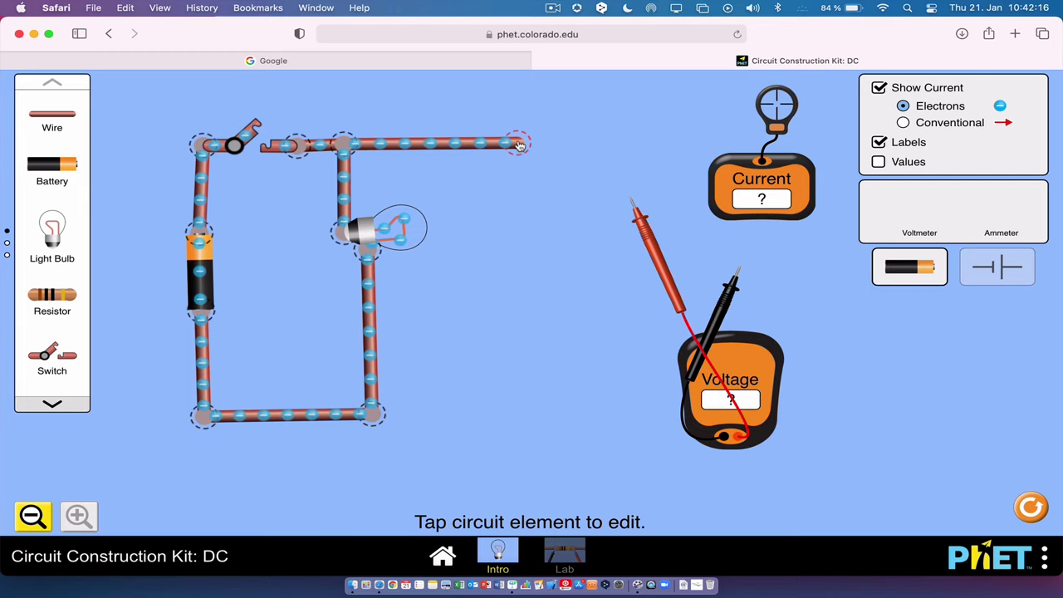
left_click_drag(62, 118, 537, 407)
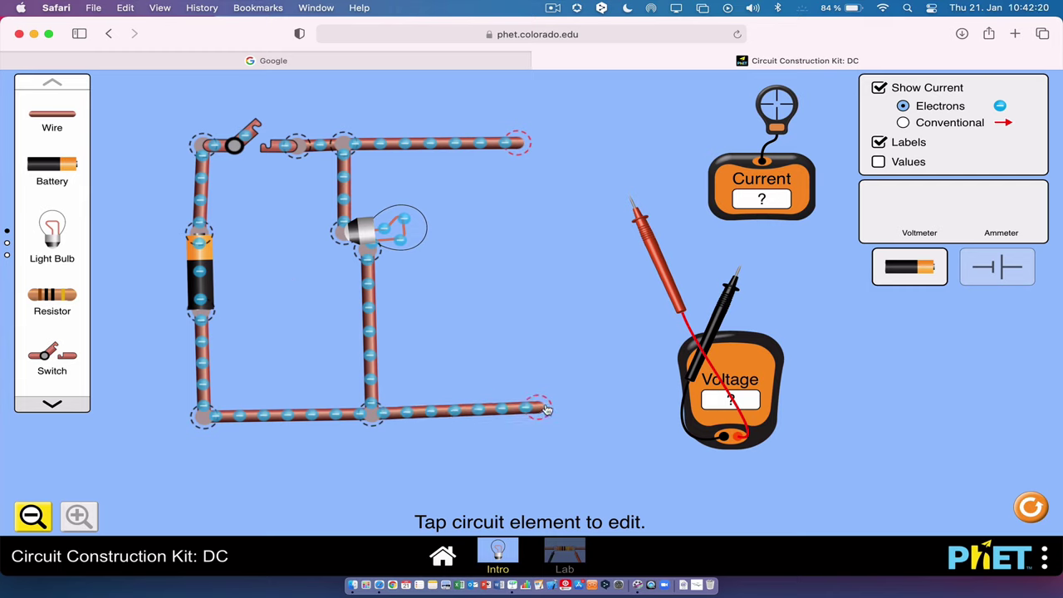
left_click_drag(57, 117, 516, 237)
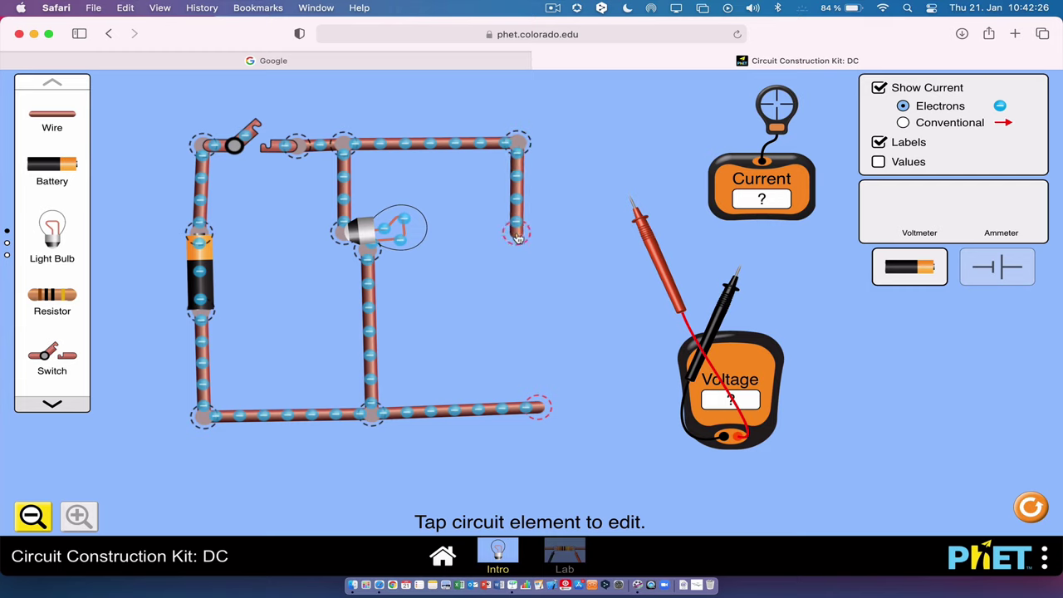
left_click_drag(60, 119, 537, 286)
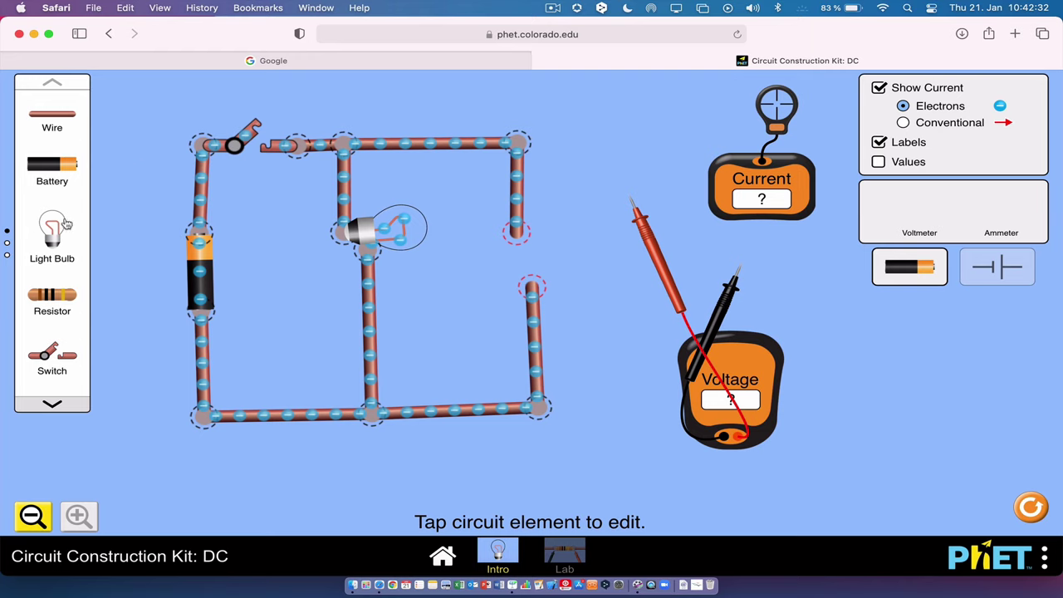
left_click_drag(66, 224, 572, 242)
left_click_drag(536, 284, 536, 272)
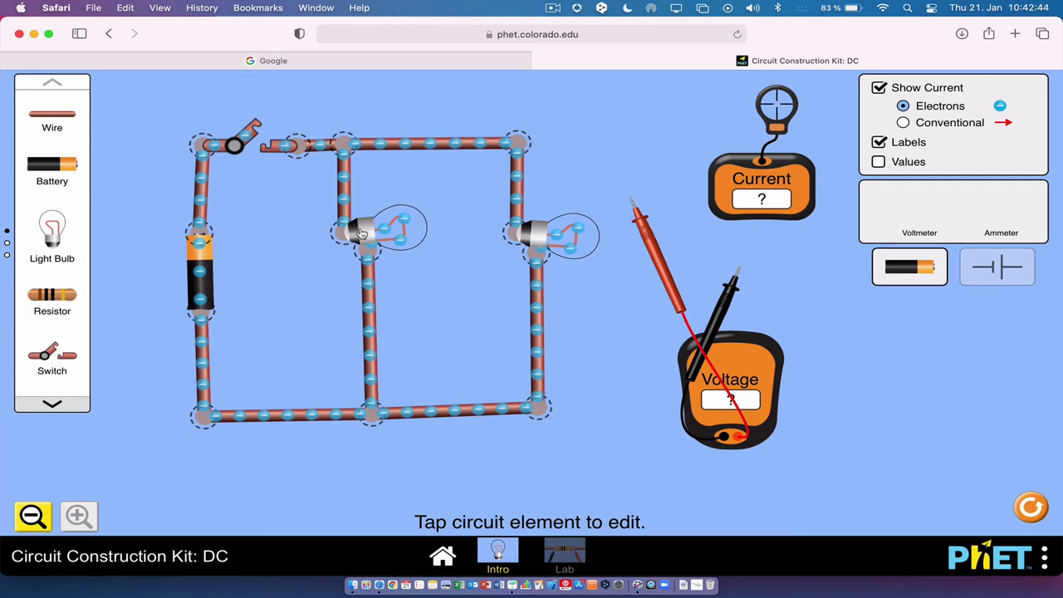
- Move the first light bulb slightly lower in its branch and close the switch
left_click_drag(362, 231, 362, 258)
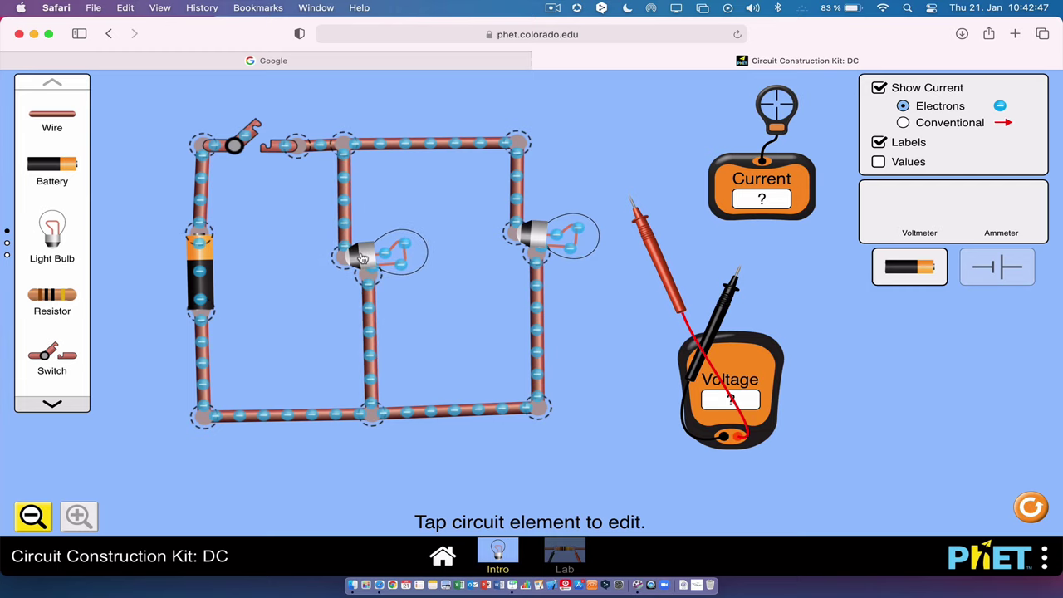
left_click(245, 142)
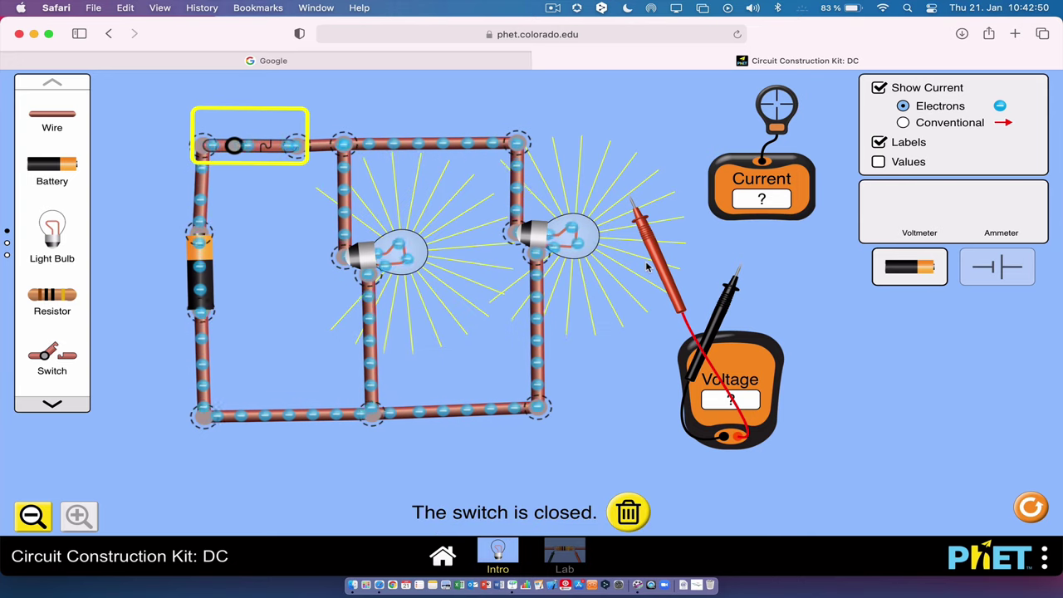
- Bring both voltmeter probes into the loop between the battery and the first bulb, with the black probe beside the bulb's upper wire
left_click_drag(647, 263, 231, 405)
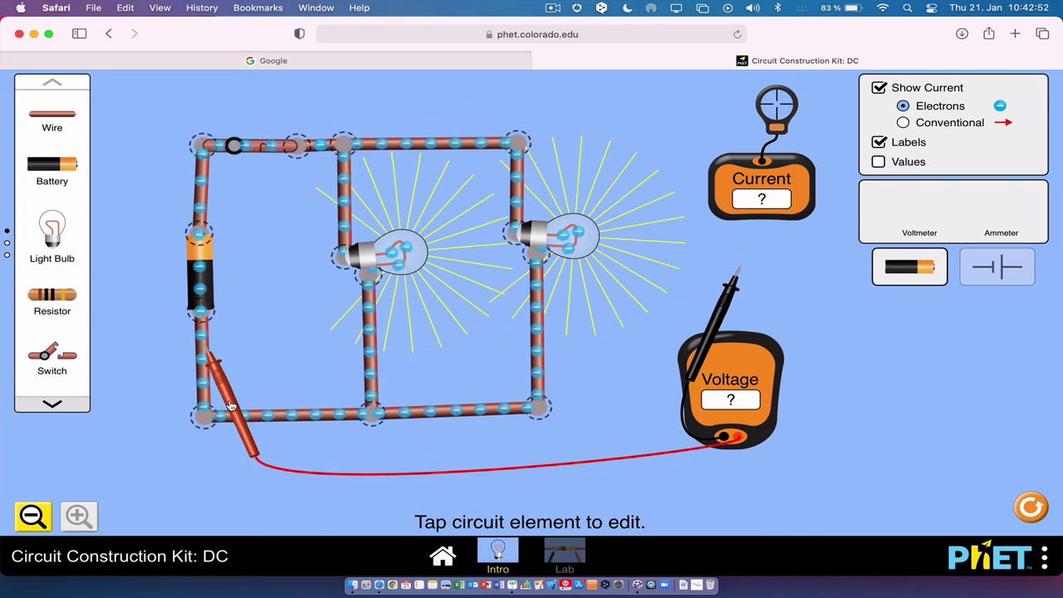
left_click_drag(721, 309, 316, 259)
left_click_drag(220, 394, 325, 381)
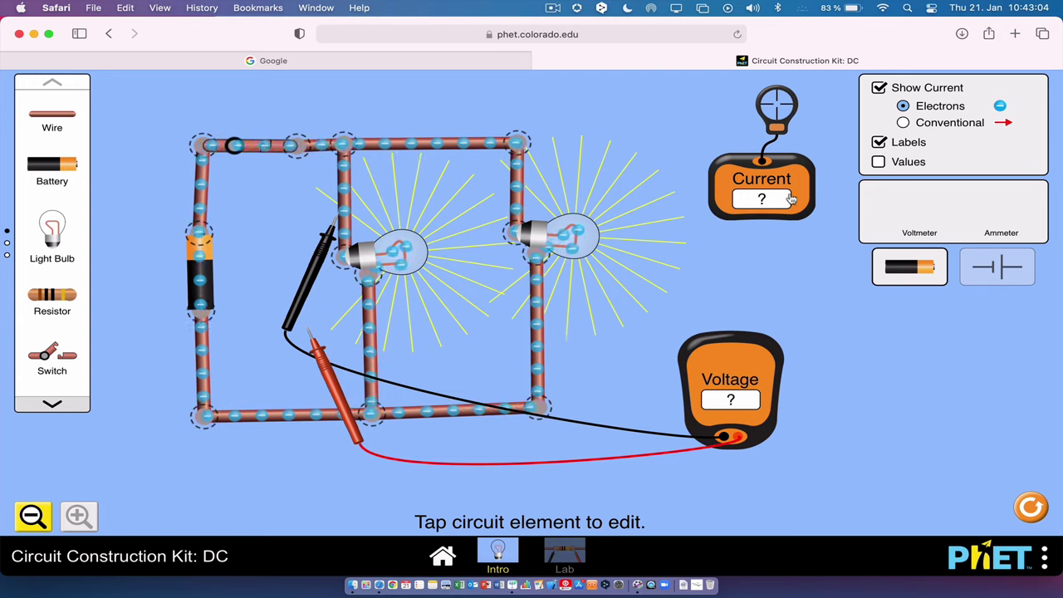
- Move the ammeter probe beside its meter, and shift both meters farther from the circuit to make room for a third branch
left_click_drag(777, 127, 673, 138)
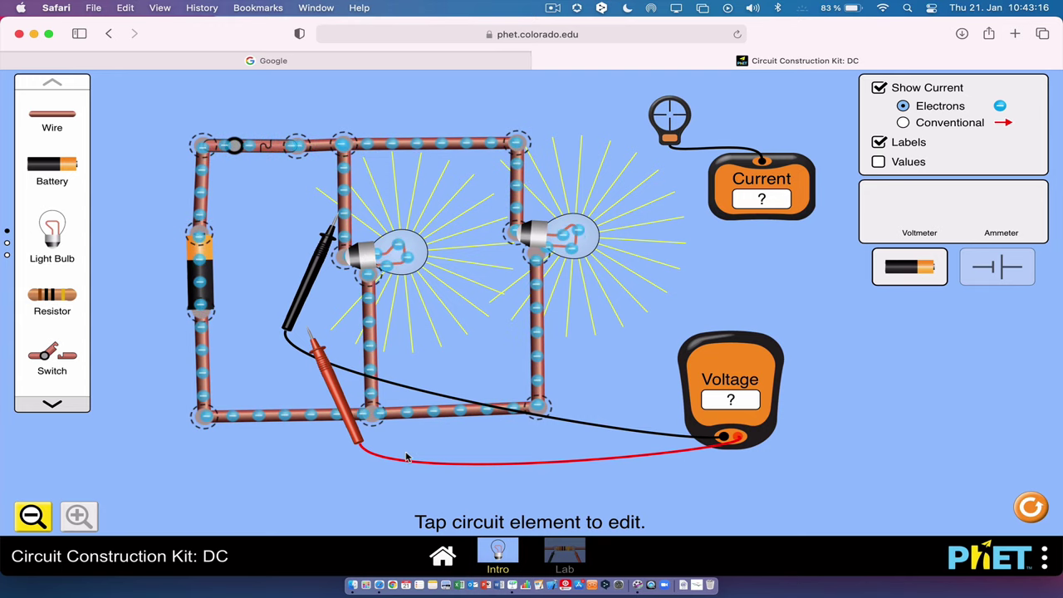
left_click_drag(775, 382, 875, 411)
left_click_drag(803, 196, 849, 127)
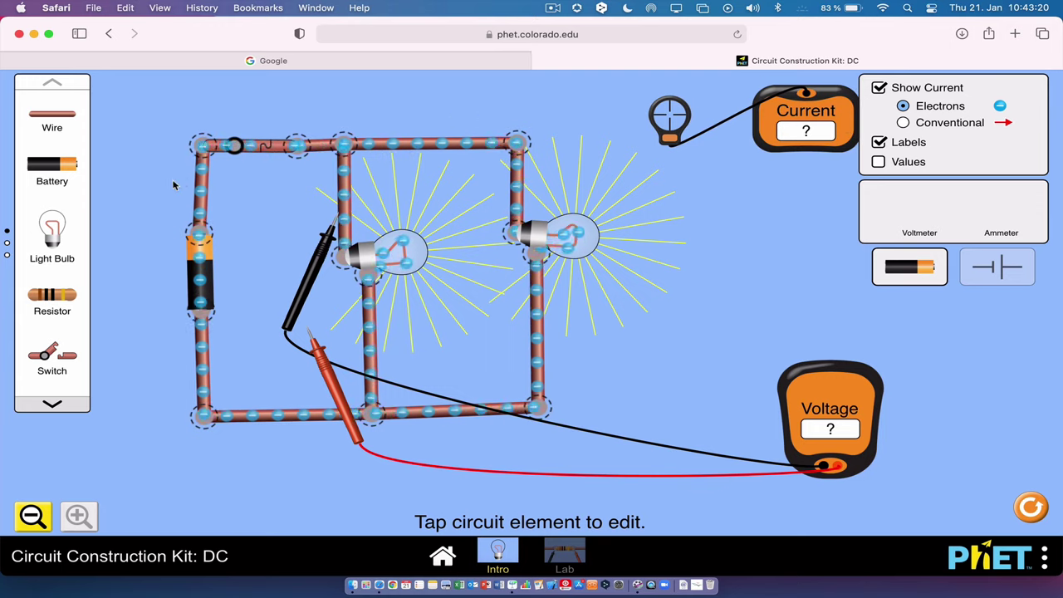
- Extend the top wire beyond the second branch, hang a vertical wire from its end, and open the switch
left_click_drag(336, 145, 676, 253)
left_click(271, 153)
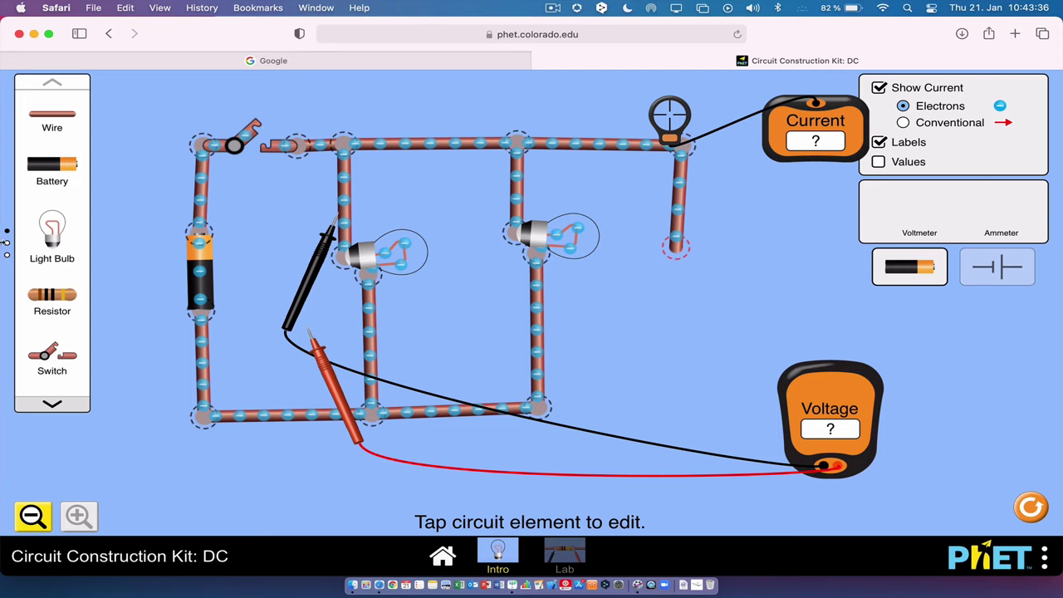
- Extend the bottom wire beyond the second branch and attach a vertical wire rising from its end toward the upper wire
left_click_drag(64, 120, 698, 405)
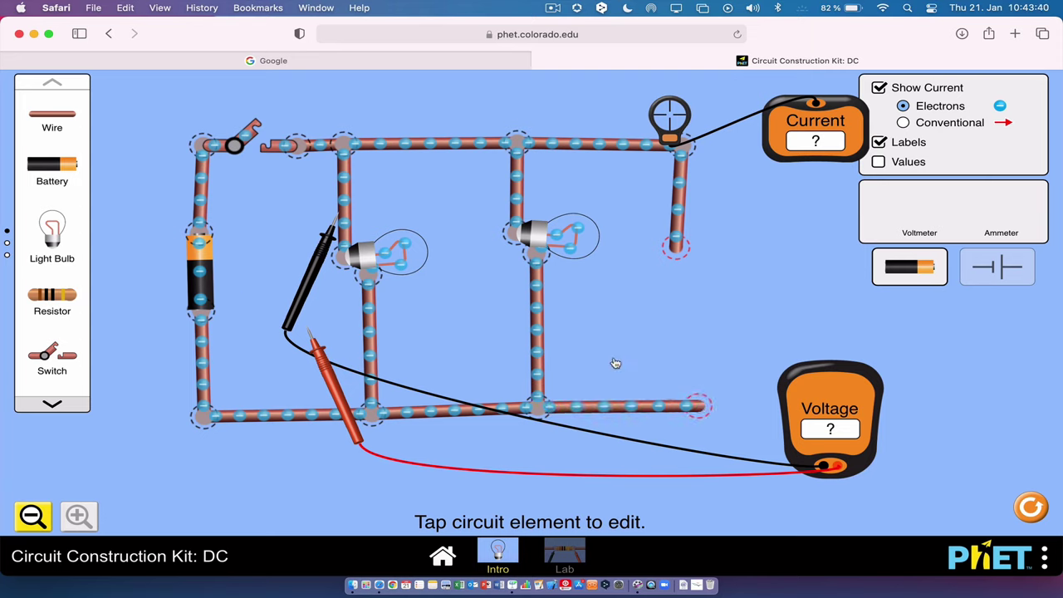
left_click_drag(63, 116, 735, 390)
left_click(745, 390)
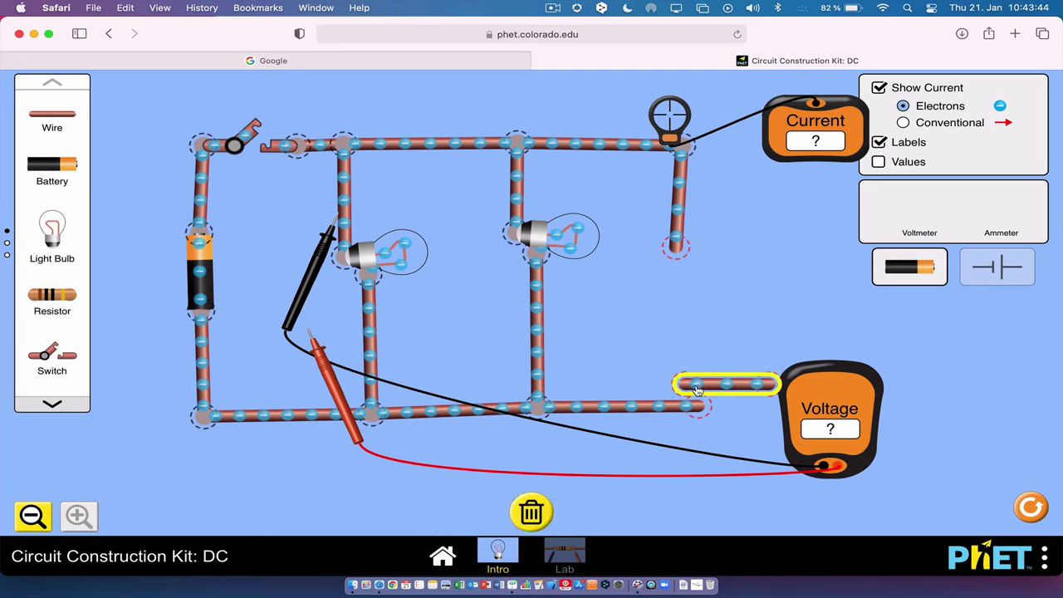
left_click(716, 328)
left_click_drag(697, 387, 714, 405)
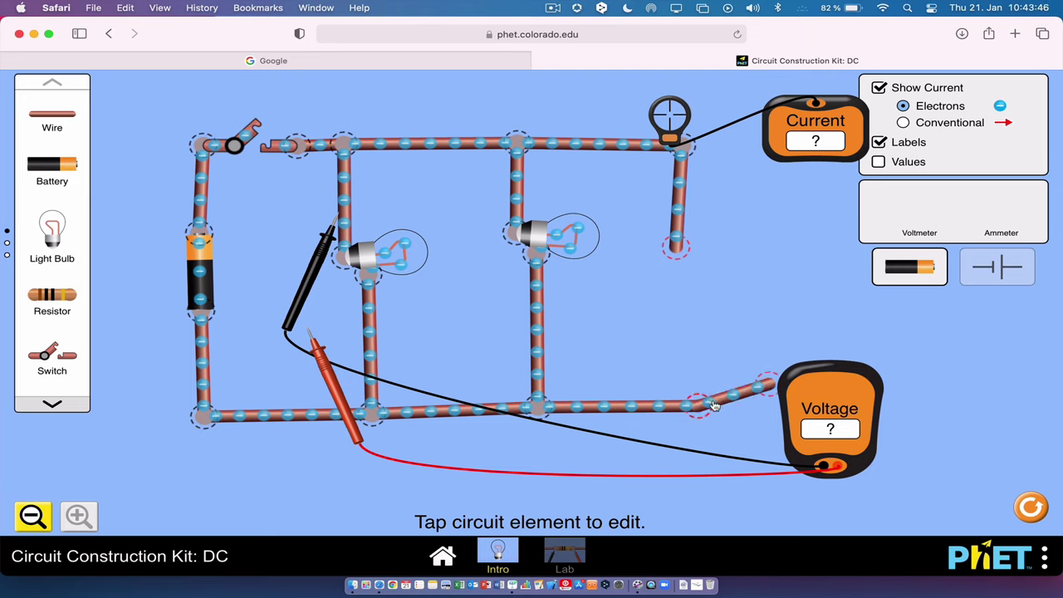
left_click_drag(766, 384, 681, 306)
- Connect a third light bulb between the outermost vertical wires, and move the ammeter probe below its meter, clear of the circuit
left_click_drag(53, 235, 698, 264)
left_click_drag(693, 311, 696, 281)
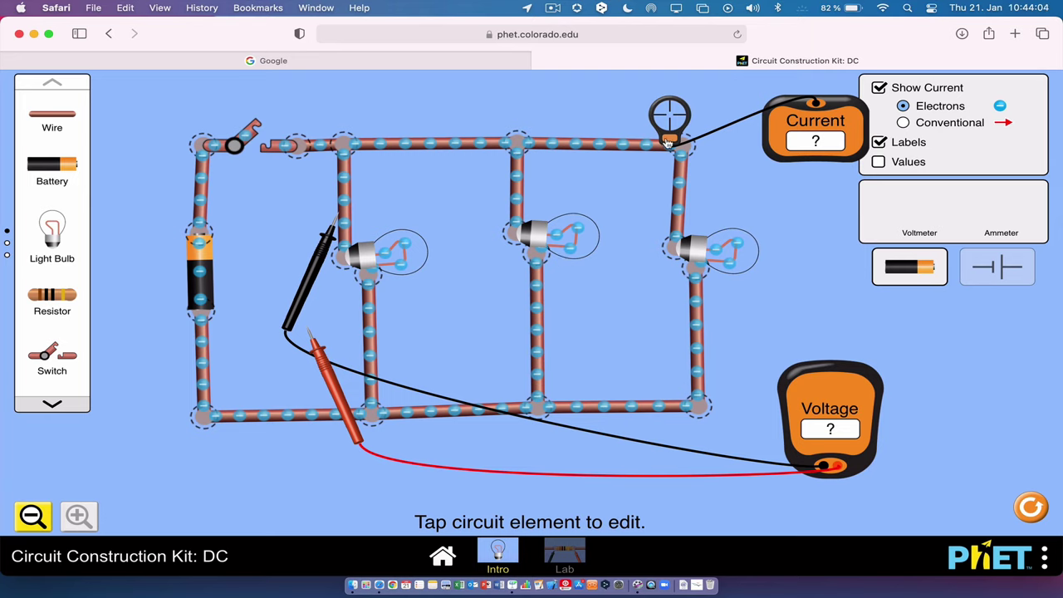
left_click_drag(668, 142, 809, 215)
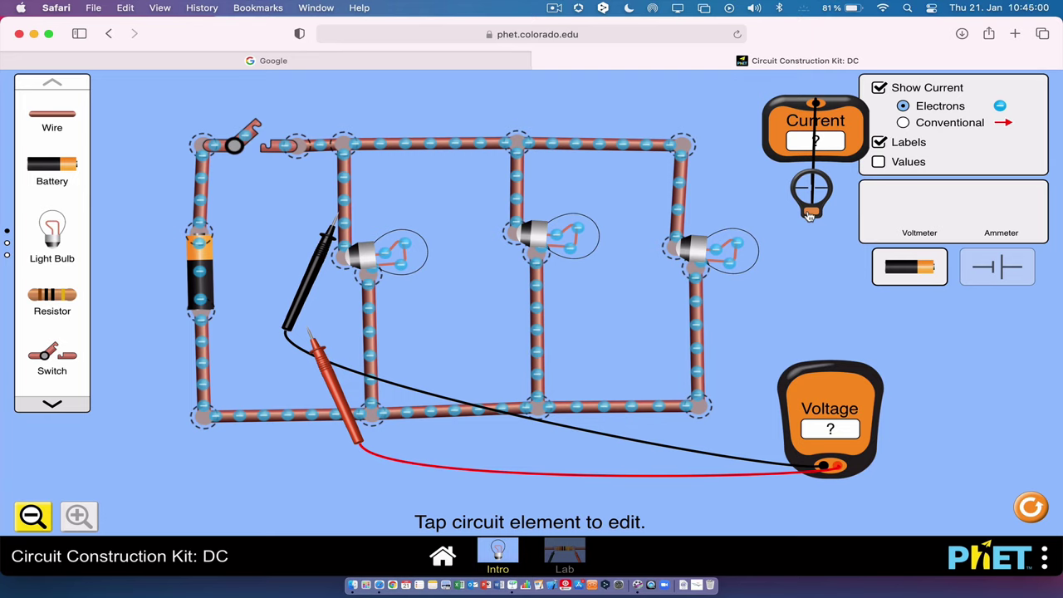
- Switch to Keynote and play the presentation slideshow
key("super+Tab")
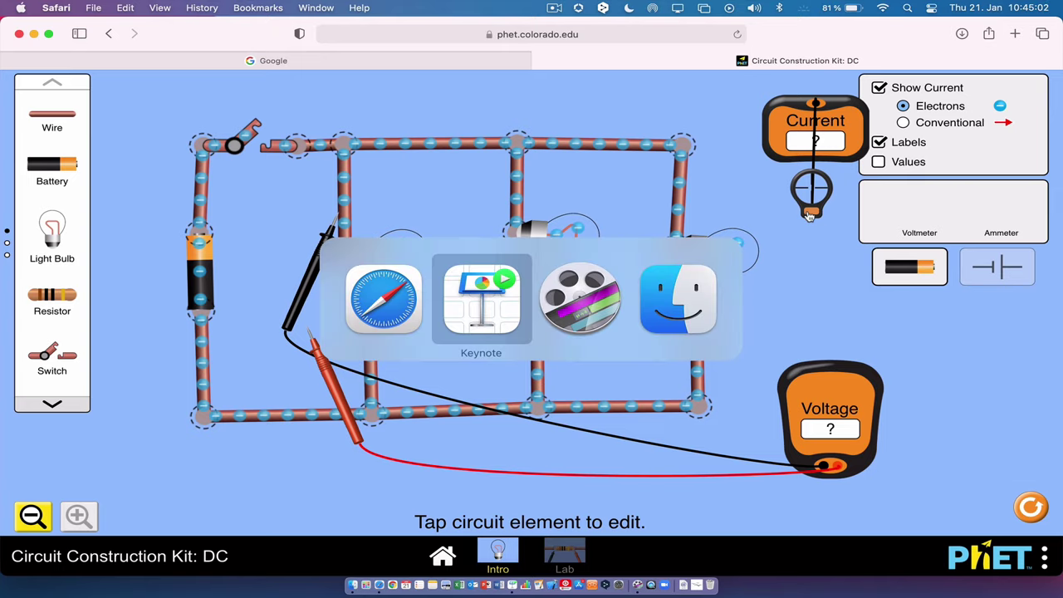
key("alt+super+p")
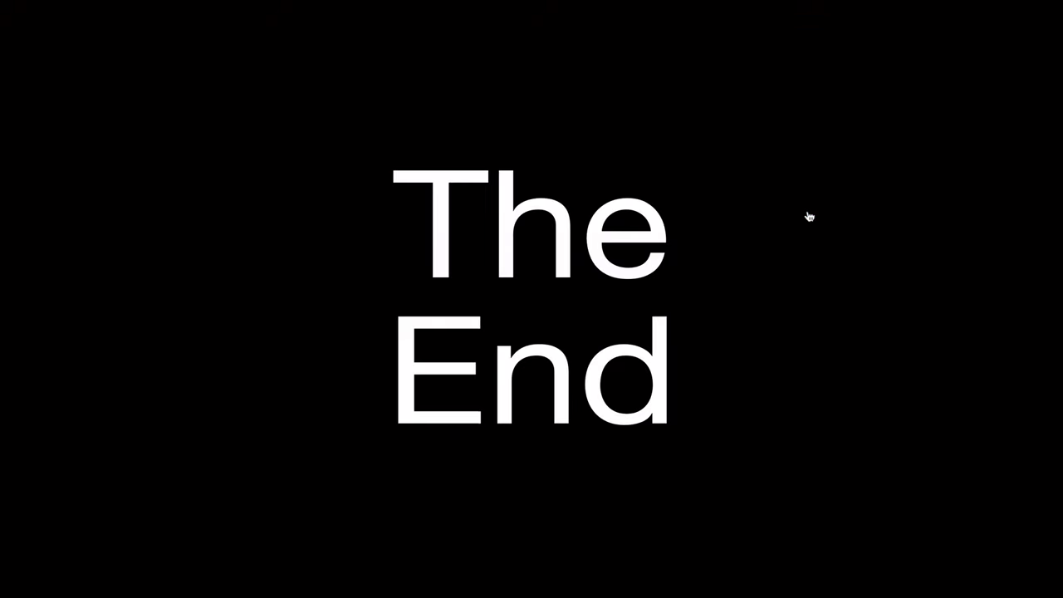